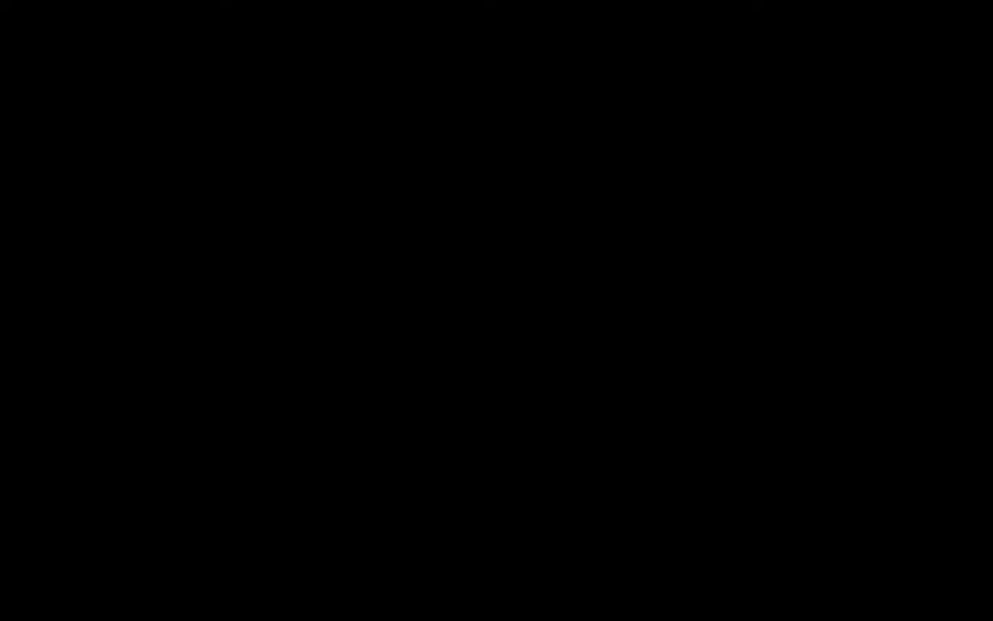
In Edit Mode, select the edge loop just above the boot top and Edge Slide it down the leg.
{"action": "key", "text": "Tab"}
{"action": "scroll", "coordinate": [472, 357], "scroll_direction": "up", "scroll_amount": 5}
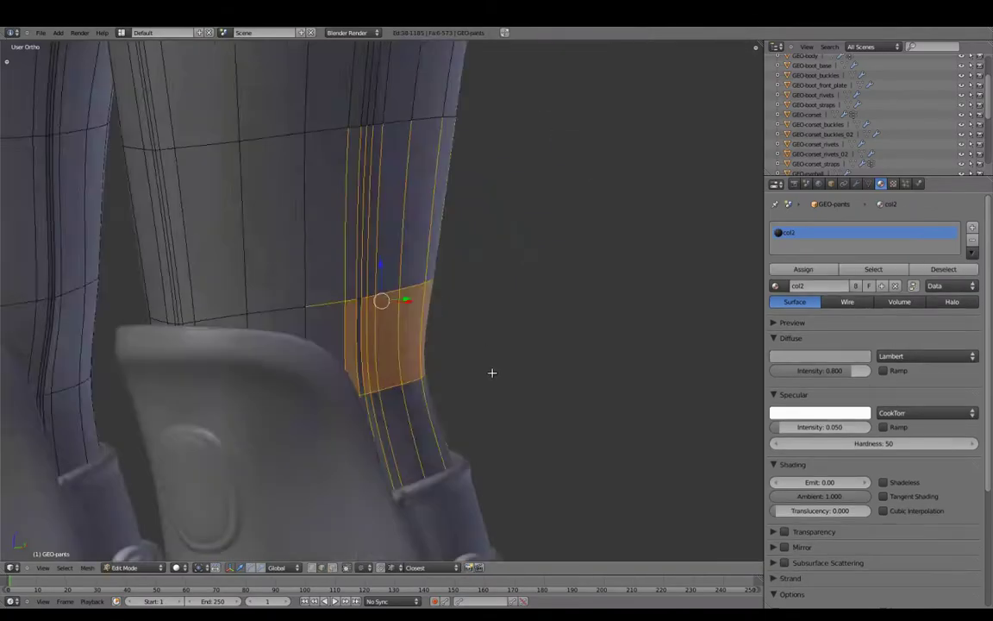
{"action": "left_click", "coordinate": [455, 361], "text": "alt"}
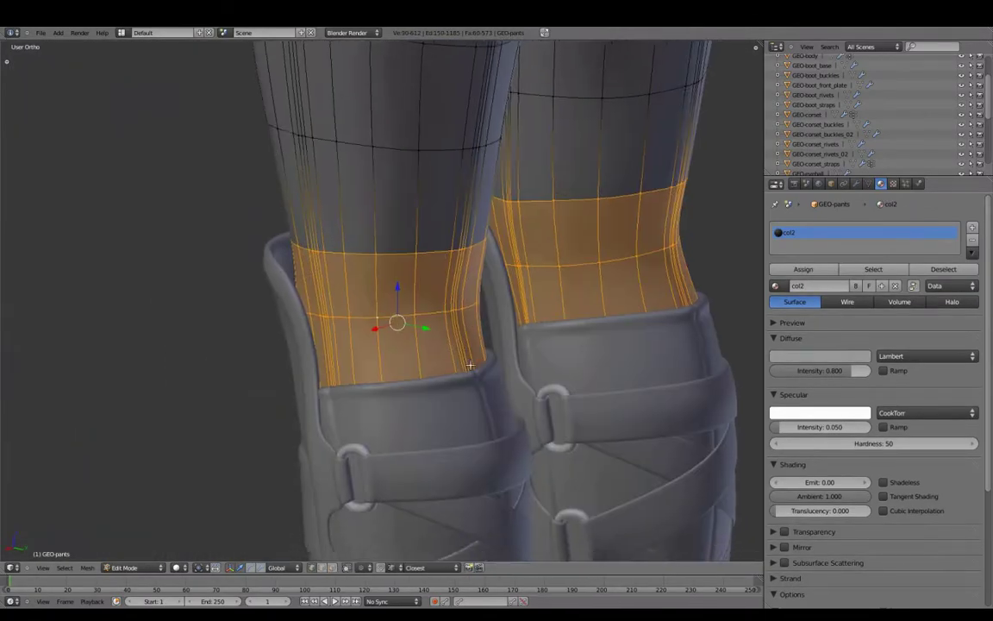
{"action": "scroll", "coordinate": [473, 359], "scroll_direction": "up", "scroll_amount": 2}
{"action": "scroll", "coordinate": [403, 402], "scroll_direction": "up", "scroll_amount": 2}
{"action": "left_click", "coordinate": [402, 402], "text": "alt"}
{"action": "key", "text": "z"}
{"action": "key", "text": "z"}
{"action": "key", "text": "ctrl+e"}
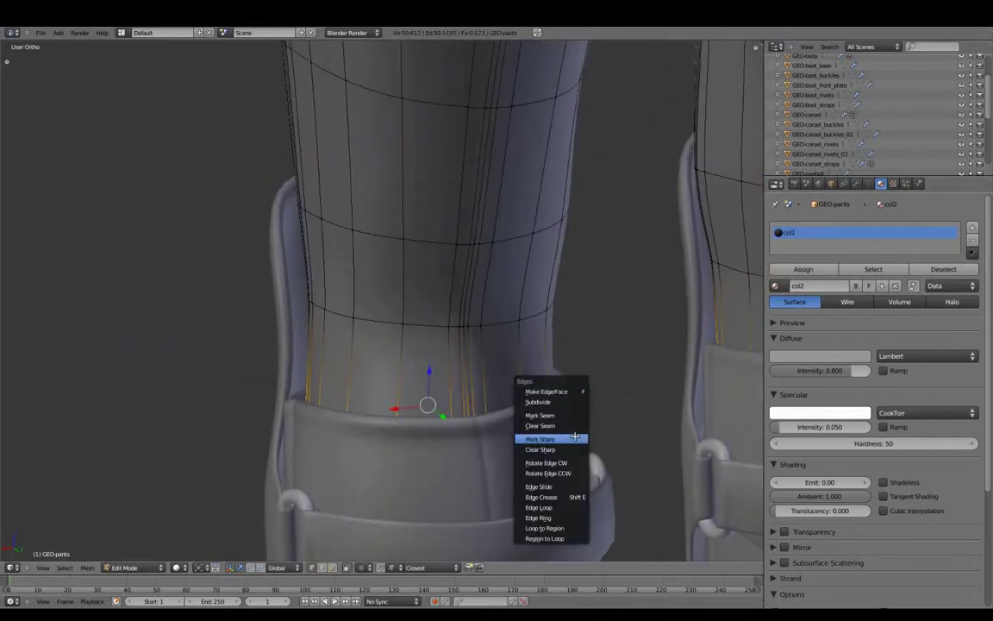
{"action": "left_click", "coordinate": [530, 437]}
{"action": "left_click", "coordinate": [578, 472]}
Slide the loop further down toward the boot and check it from around both boots.
{"action": "key", "text": "z"}
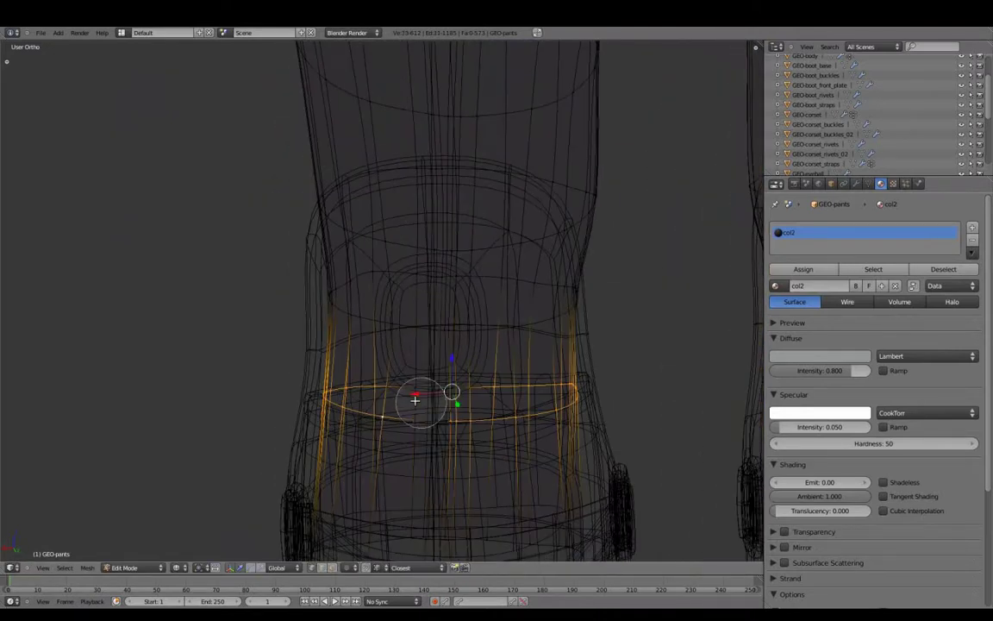
{"action": "middle_click_drag", "start_coordinate": [443, 348], "coordinate": [638, 406]}
{"action": "key", "text": "z"}
{"action": "scroll", "coordinate": [638, 406], "scroll_direction": "down", "scroll_amount": 2}
{"action": "key", "text": "g"}
{"action": "key", "text": "g"}
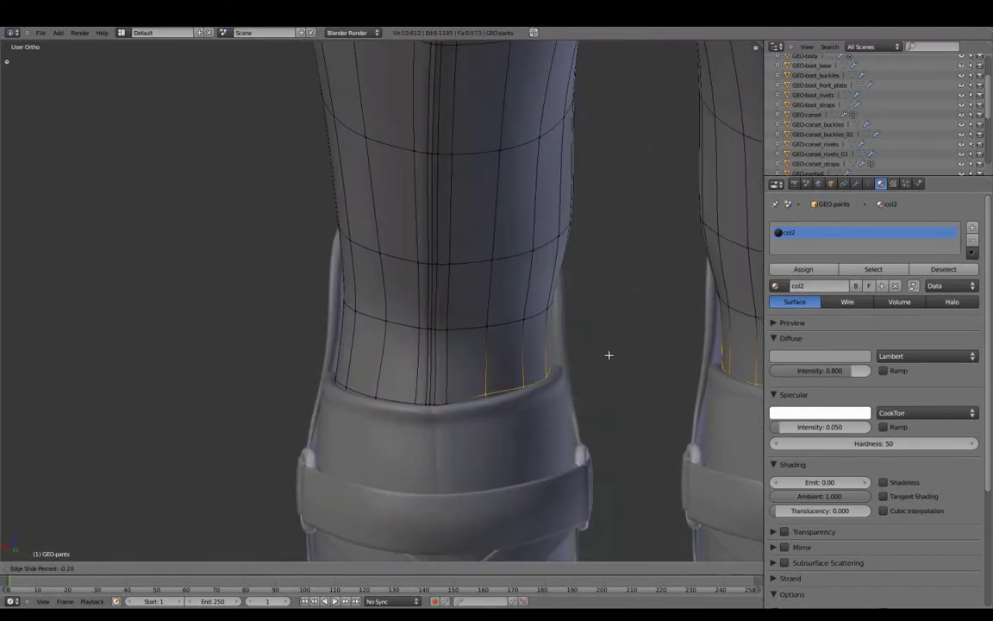
{"action": "key", "text": "z"}
{"action": "key", "text": "z"}
{"action": "middle_click_drag", "start_coordinate": [609, 366], "coordinate": [533, 410]}
{"action": "key", "text": "ctrl+e"}
{"action": "key", "text": "Escape"}
{"action": "scroll", "coordinate": [395, 326], "scroll_direction": "down", "scroll_amount": 2}
{"action": "mouse_move", "coordinate": [395, 326]}
{"action": "middle_mouse_down"}
{"action": "mouse_move", "coordinate": [414, 354]}
{"action": "mouse_move", "coordinate": [461, 381]}
{"action": "mouse_move", "coordinate": [415, 361]}
{"action": "mouse_move", "coordinate": [456, 369]}
{"action": "middle_mouse_up"}
{"action": "scroll", "coordinate": [422, 362], "scroll_direction": "up", "scroll_amount": 2}
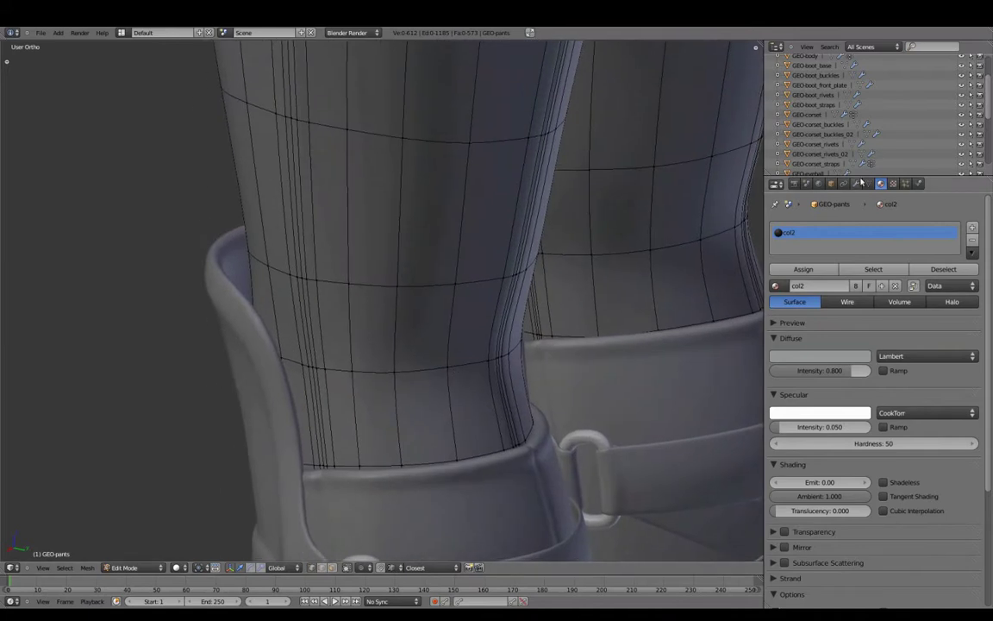
Turn off the Subsurf modifier's realtime display so the low-poly cage shows.
{"action": "left_click", "coordinate": [856, 184]}
{"action": "left_click", "coordinate": [881, 316]}
{"action": "key", "text": "KP_3"}
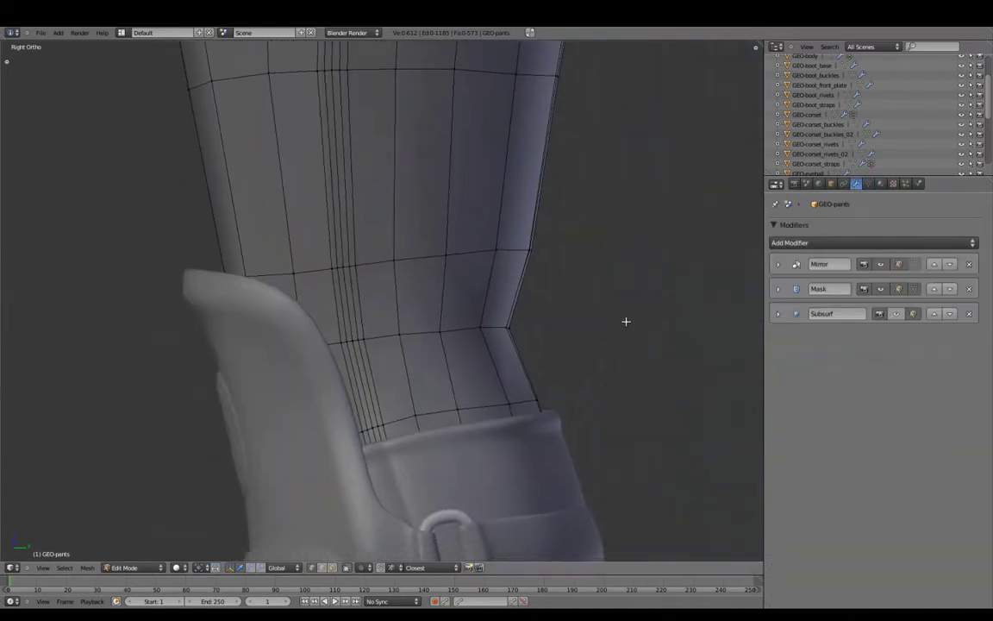
Isolate the pants in local view and look at a single leg from the side.
{"action": "key", "text": "KP_Divide"}
{"action": "scroll", "coordinate": [443, 359], "scroll_direction": "up", "scroll_amount": 3}
{"action": "right_click", "coordinate": [293, 280]}
{"action": "key", "text": "Escape"}
{"action": "mouse_move", "coordinate": [323, 356]}
{"action": "middle_mouse_down"}
{"action": "mouse_move", "coordinate": [567, 291]}
{"action": "mouse_move", "coordinate": [438, 307]}
{"action": "middle_mouse_up"}
{"action": "key", "text": "KP_3"}
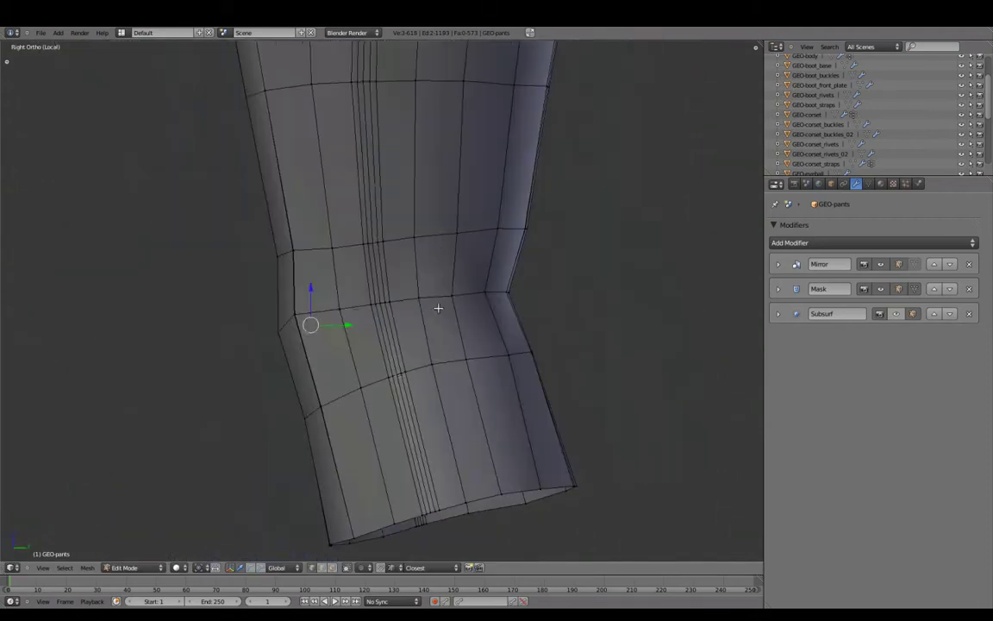
Loop-cut several new rings around the ankle and shift one along the Y axis.
{"action": "left_click", "coordinate": [440, 271]}
{"action": "left_click", "coordinate": [399, 272]}
{"action": "key", "text": "ctrl+r"}
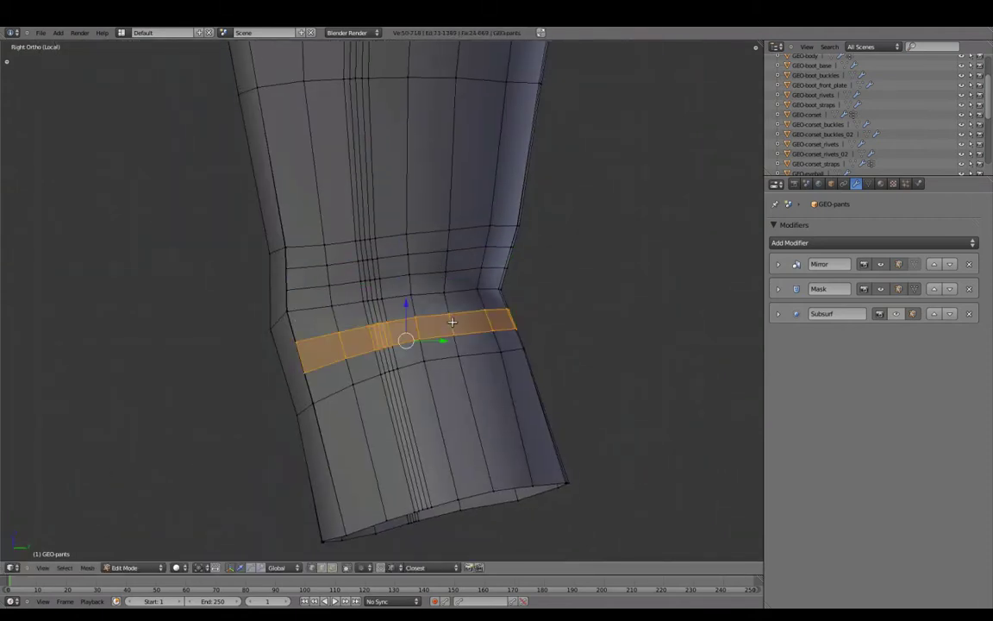
{"action": "left_click", "coordinate": [453, 322]}
{"action": "key", "text": "z"}
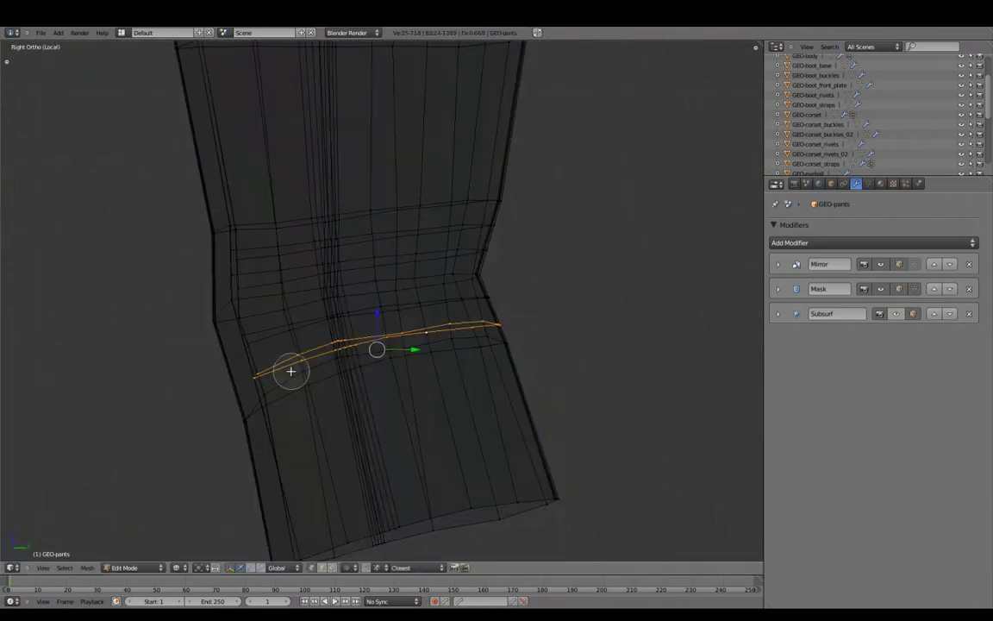
{"action": "key", "text": "z"}
{"action": "key", "text": "g"}
{"action": "key", "text": "y"}
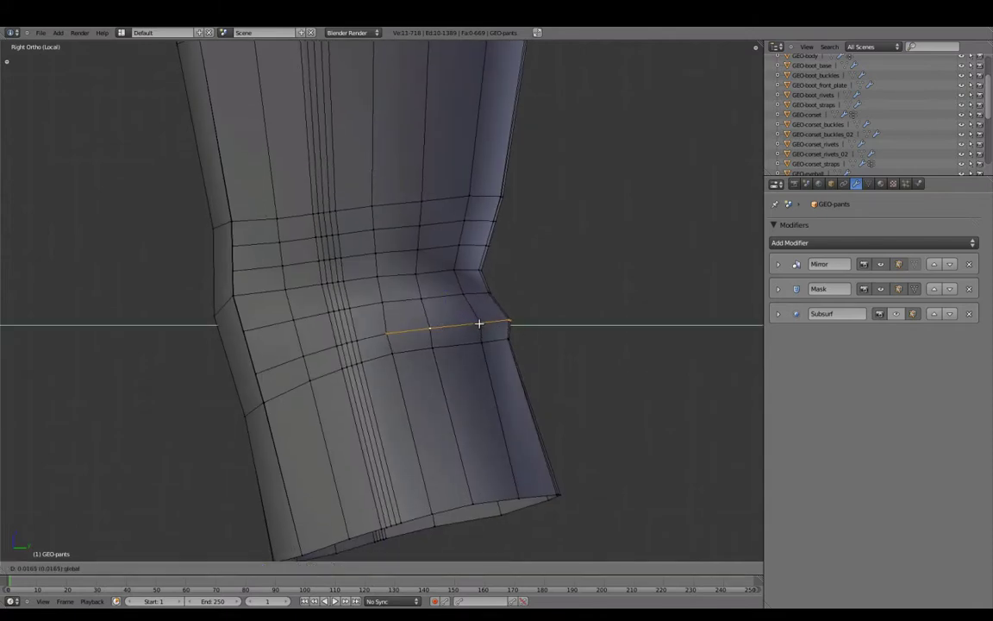
{"action": "left_click", "coordinate": [473, 295]}
Select the horizontal fold loops at the ankle one by one using wireframe view.
{"action": "key", "text": "a"}
{"action": "key", "text": "z"}
{"action": "right_click", "coordinate": [387, 275]}
{"action": "key", "text": "z"}
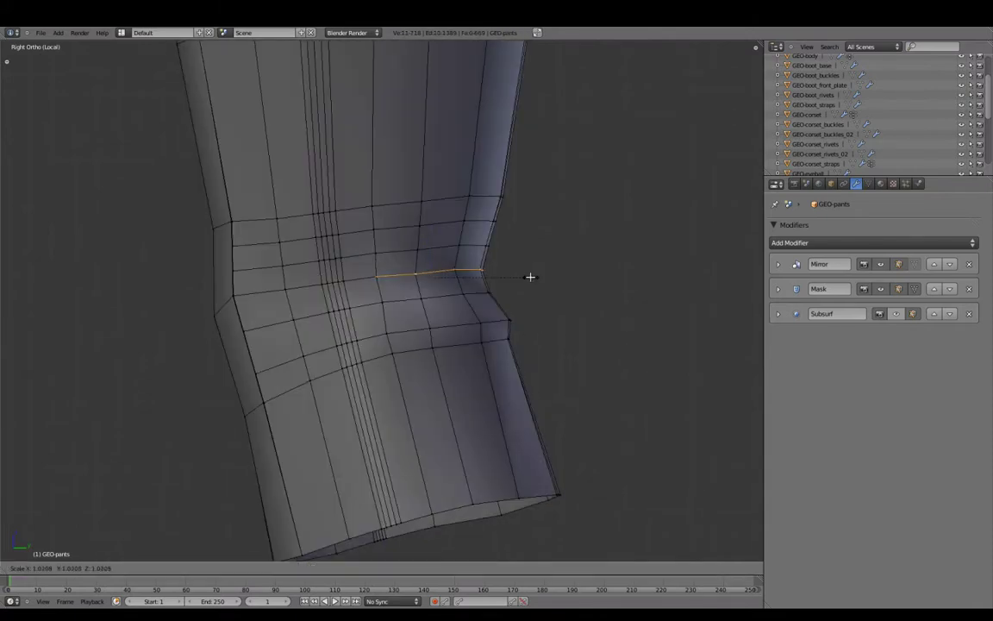
{"action": "key", "text": "a"}
{"action": "key", "text": "z"}
{"action": "right_click", "coordinate": [444, 226], "text": "alt"}
{"action": "key", "text": "z"}
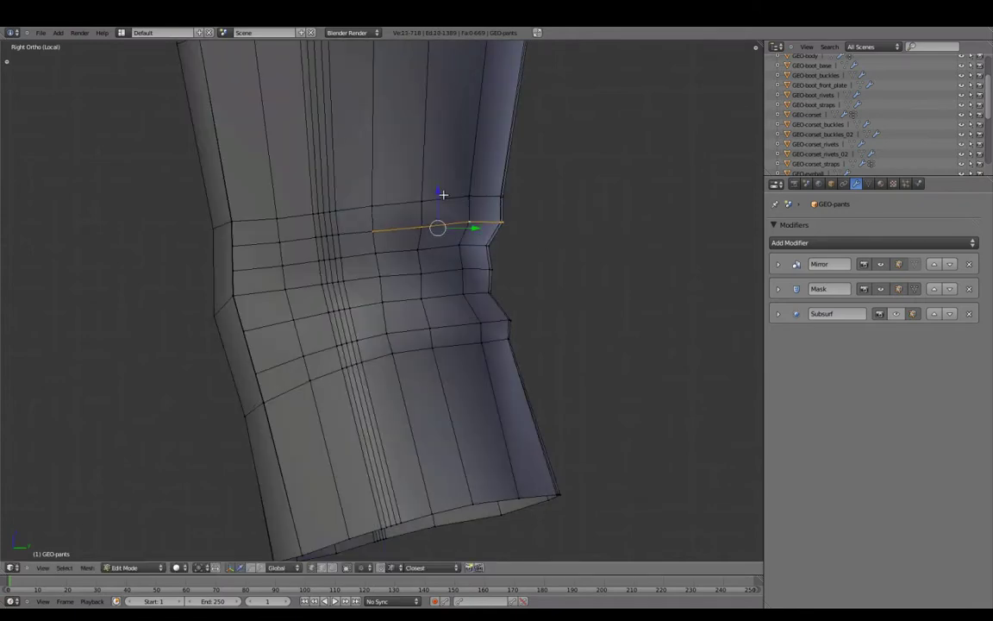
Rotate a lower ankle loop to tilt it, then push a vertex inward to deepen the notch.
{"action": "key", "text": "z"}
{"action": "right_click", "coordinate": [461, 326], "text": "alt"}
{"action": "key", "text": "z"}
{"action": "key", "text": "r"}
{"action": "left_click", "coordinate": [447, 290]}
{"action": "key", "text": "a"}
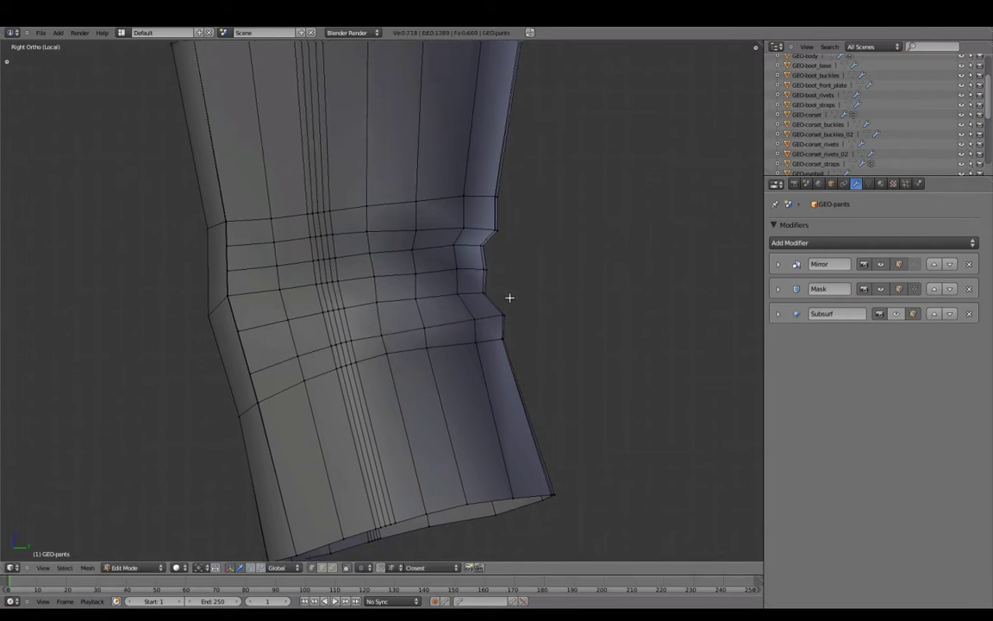
{"action": "left_click_drag", "start_coordinate": [487, 275], "coordinate": [477, 273]}
From the back view, raise vertices on the side and outer edge of the fold ring slightly.
{"action": "key", "text": "ctrl+KP_1"}
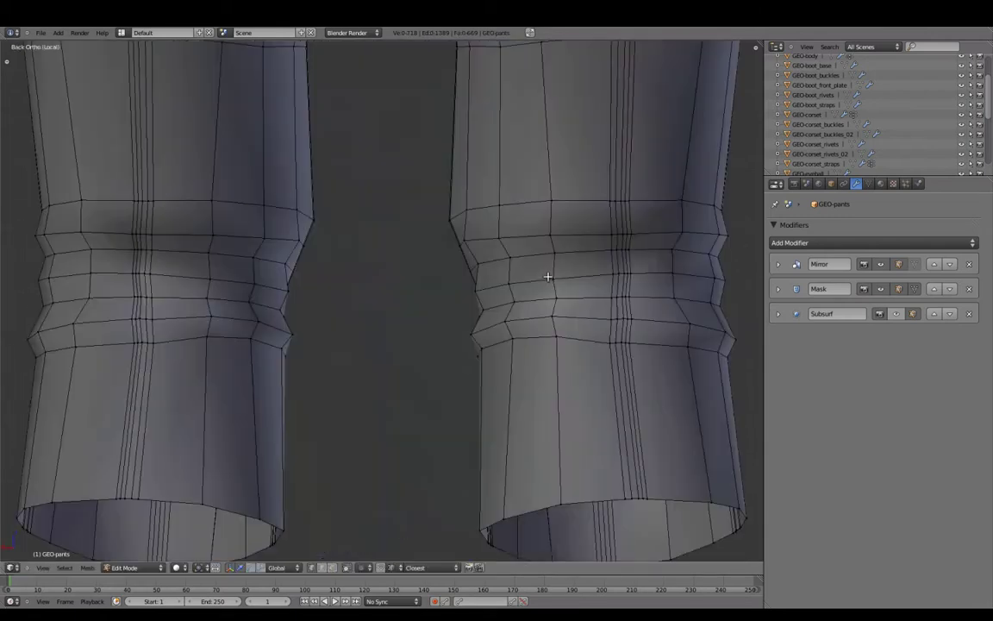
{"action": "scroll", "coordinate": [520, 369], "scroll_direction": "up", "scroll_amount": 2}
{"action": "key", "text": "g"}
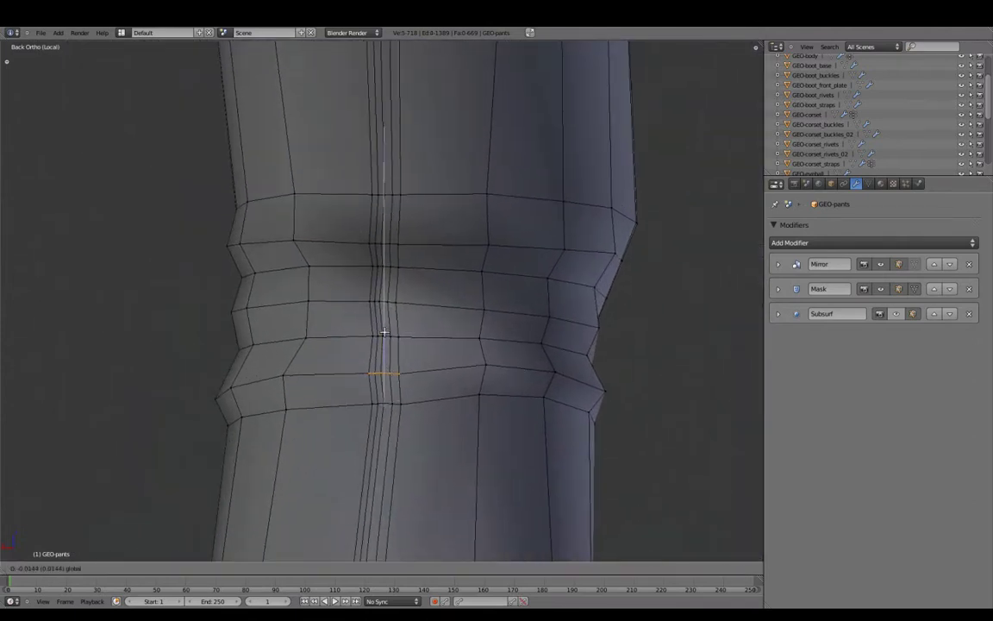
{"action": "right_click", "coordinate": [497, 283]}
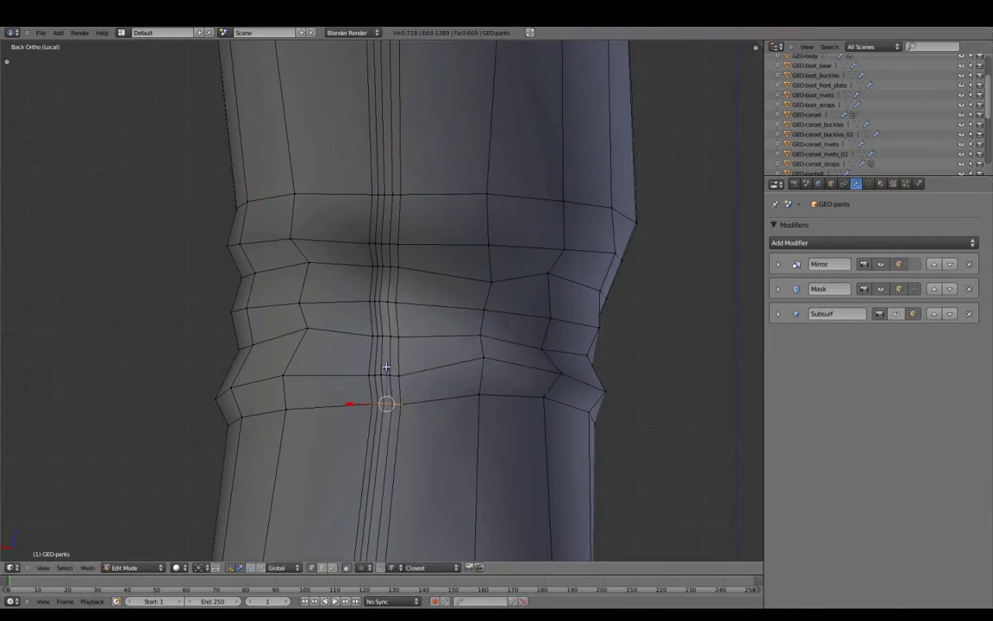
{"action": "key", "text": "a"}
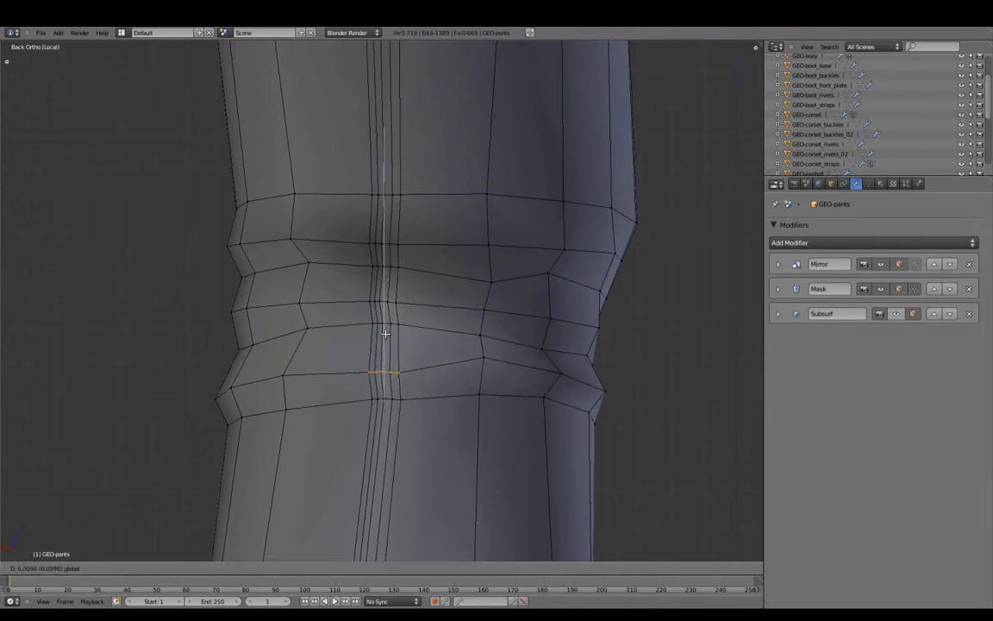
{"action": "middle_click_drag", "start_coordinate": [416, 285], "coordinate": [409, 282], "text": "shift"}
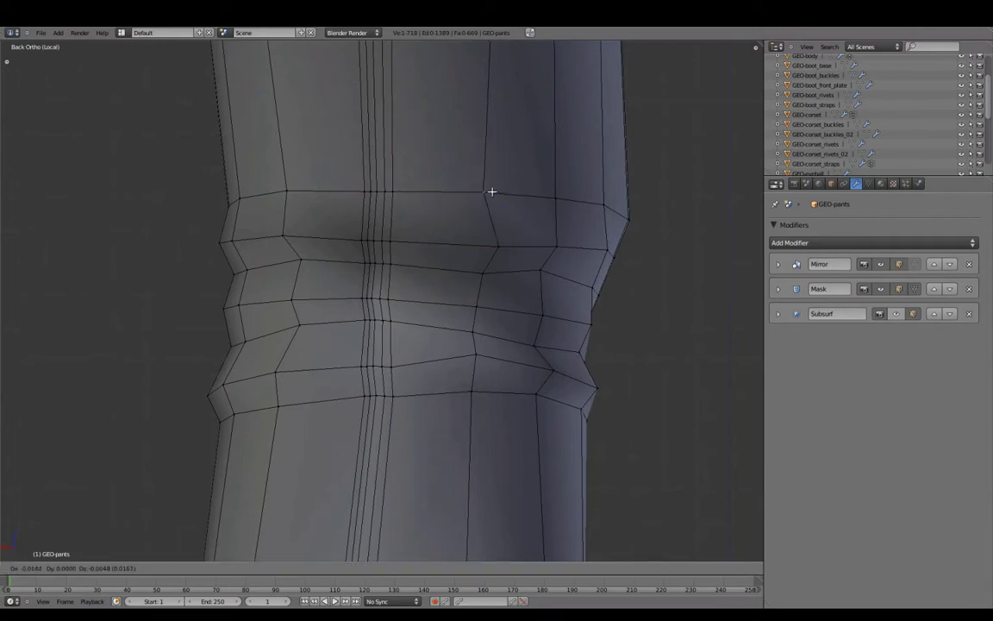
{"action": "right_click", "coordinate": [559, 251]}
{"action": "key", "text": "g"}
{"action": "left_click", "coordinate": [257, 346]}
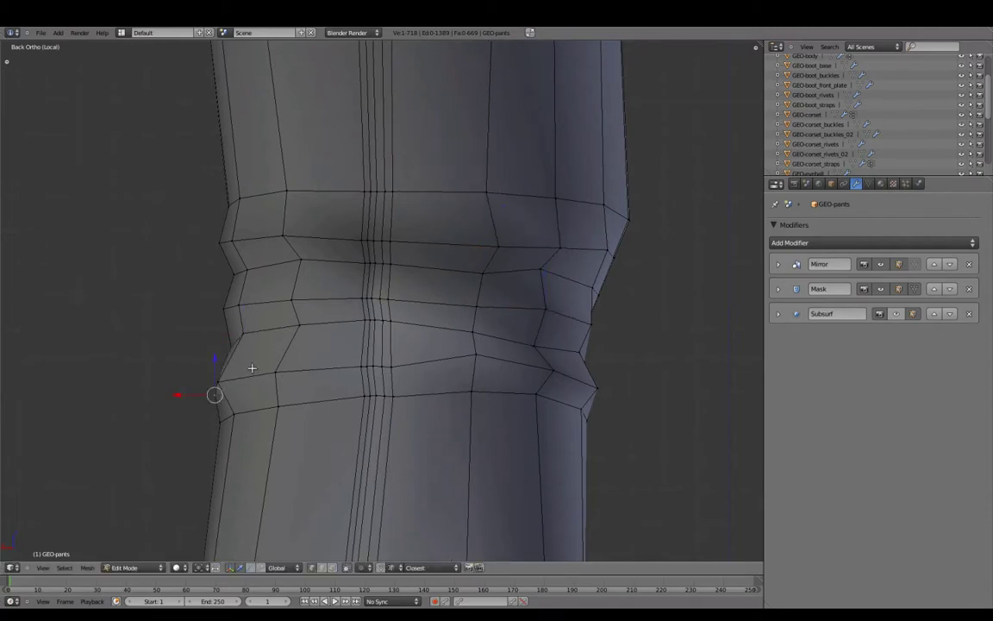
Reposition more fold-ring vertices from an angled ankle view, then exit Edit Mode to see the smoothed leg.
{"action": "scroll", "coordinate": [285, 302], "scroll_direction": "down", "scroll_amount": 1}
{"action": "right_click", "coordinate": [308, 248]}
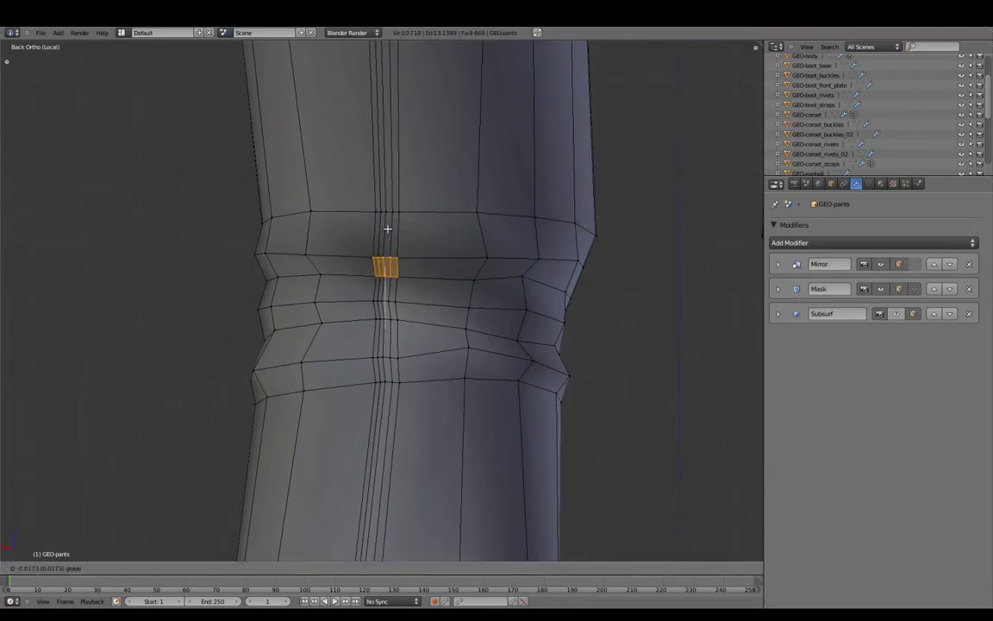
{"action": "middle_click_drag", "start_coordinate": [498, 295], "coordinate": [493, 283], "text": "shift"}
{"action": "mouse_move", "coordinate": [380, 259]}
{"action": "middle_mouse_down"}
{"action": "mouse_move", "coordinate": [313, 349]}
{"action": "mouse_move", "coordinate": [296, 308]}
{"action": "mouse_move", "coordinate": [308, 308]}
{"action": "middle_mouse_up"}
{"action": "right_click", "coordinate": [283, 319]}
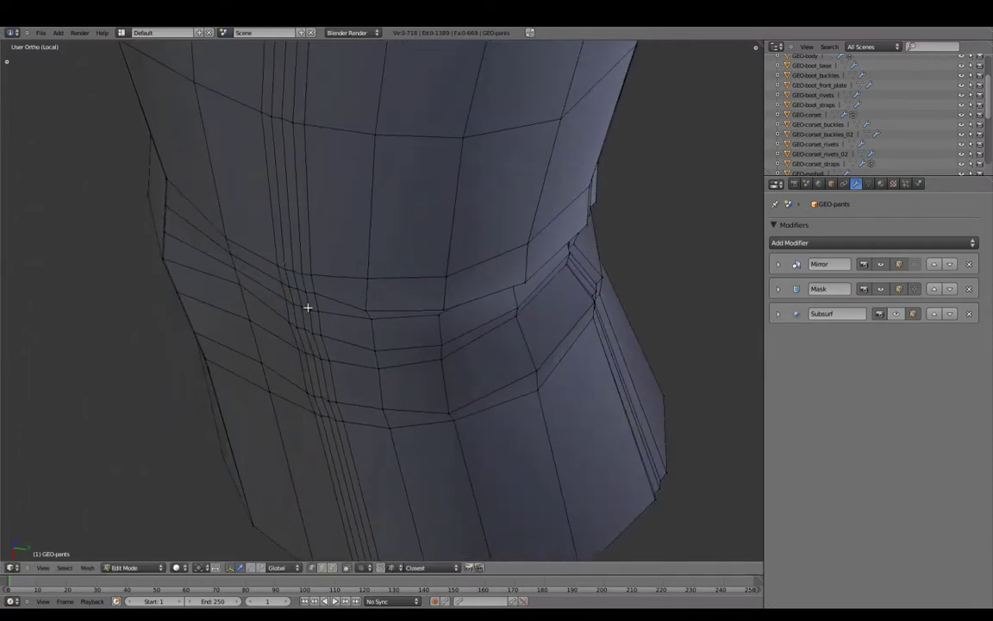
{"action": "mouse_move", "coordinate": [356, 283]}
{"action": "middle_mouse_down"}
{"action": "mouse_move", "coordinate": [483, 334]}
{"action": "mouse_move", "coordinate": [377, 483]}
{"action": "mouse_move", "coordinate": [435, 359]}
{"action": "mouse_move", "coordinate": [306, 304]}
{"action": "mouse_move", "coordinate": [430, 322]}
{"action": "mouse_move", "coordinate": [416, 303]}
{"action": "mouse_move", "coordinate": [266, 322]}
{"action": "mouse_move", "coordinate": [283, 248]}
{"action": "mouse_move", "coordinate": [328, 266]}
{"action": "mouse_move", "coordinate": [311, 243]}
{"action": "mouse_move", "coordinate": [323, 331]}
{"action": "mouse_move", "coordinate": [738, 333]}
{"action": "mouse_move", "coordinate": [578, 301]}
{"action": "mouse_move", "coordinate": [404, 350]}
{"action": "mouse_move", "coordinate": [468, 310]}
{"action": "middle_mouse_up"}
{"action": "key", "text": "g"}
{"action": "left_click", "coordinate": [311, 243]}
{"action": "left_click", "coordinate": [340, 323]}
{"action": "key", "text": "Tab"}
{"action": "key", "text": "Tab"}
Move the fold edge loop up along Z to tighten the fold.
{"action": "key", "text": "g"}
{"action": "key", "text": "z"}
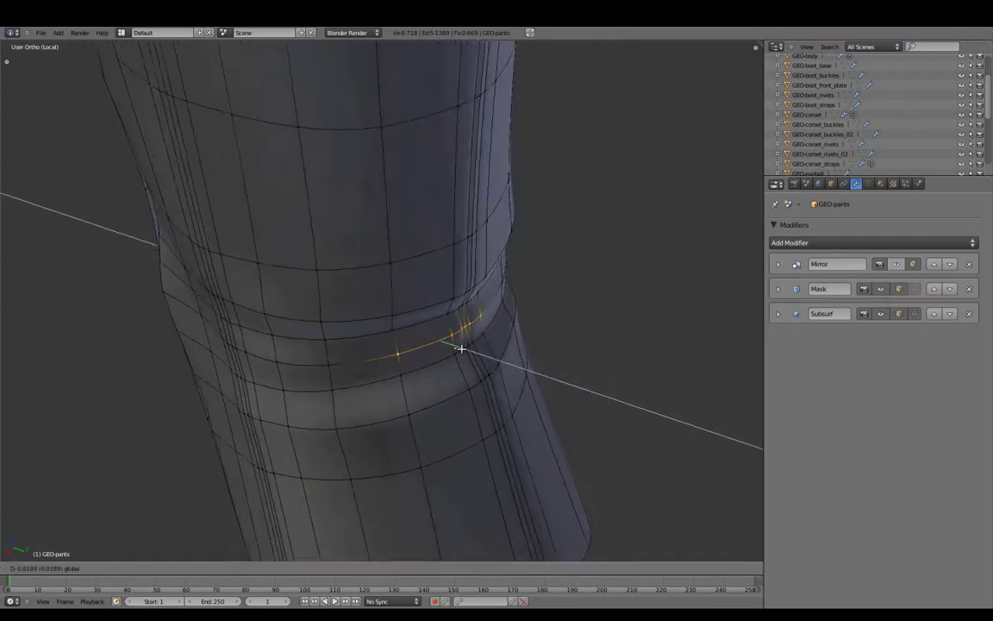
{"action": "left_click", "coordinate": [462, 348]}
{"action": "middle_click_drag", "start_coordinate": [462, 349], "coordinate": [503, 303]}
{"action": "left_click", "coordinate": [505, 264]}
{"action": "mouse_move", "coordinate": [384, 230]}
{"action": "middle_mouse_down"}
{"action": "mouse_move", "coordinate": [331, 320]}
{"action": "mouse_move", "coordinate": [334, 338]}
{"action": "mouse_move", "coordinate": [580, 323]}
{"action": "middle_mouse_up"}
Preview the smoothed leg, then go back into Edit Mode on an angled view of the fold.
{"action": "key", "text": "Tab"}
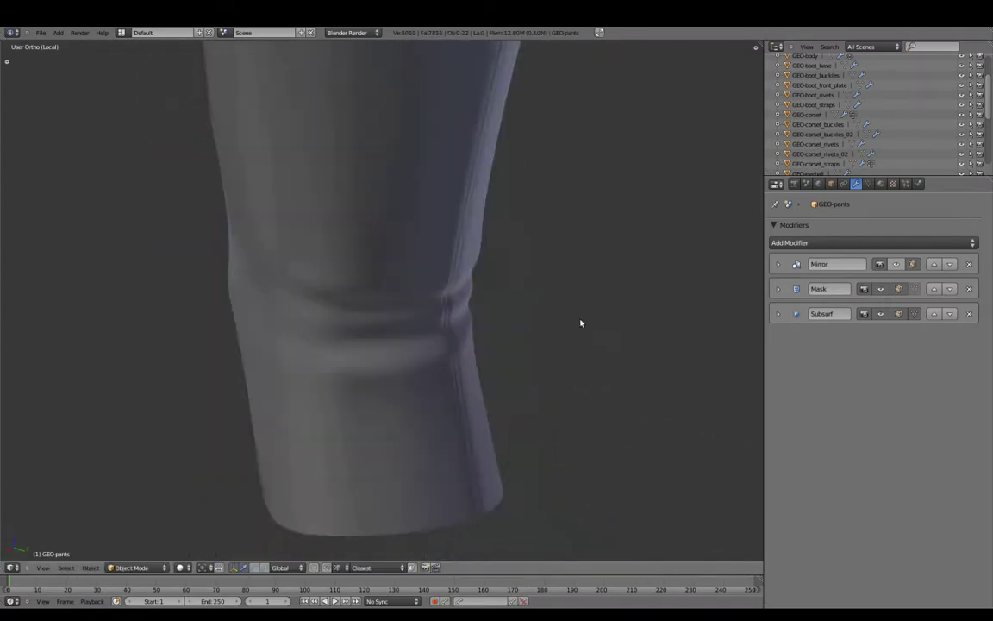
{"action": "key", "text": "Tab"}
{"action": "middle_click_drag", "start_coordinate": [436, 326], "coordinate": [628, 424]}
{"action": "key", "text": "KP_3"}
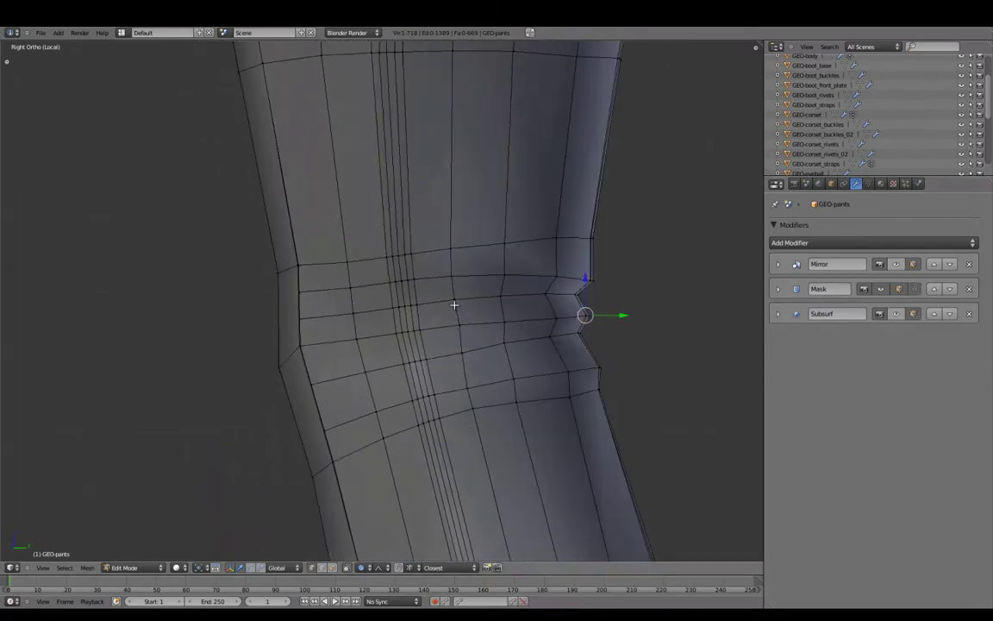
{"action": "mouse_move", "coordinate": [455, 304]}
{"action": "middle_mouse_down"}
{"action": "mouse_move", "coordinate": [366, 303]}
{"action": "mouse_move", "coordinate": [343, 313]}
{"action": "middle_mouse_up"}
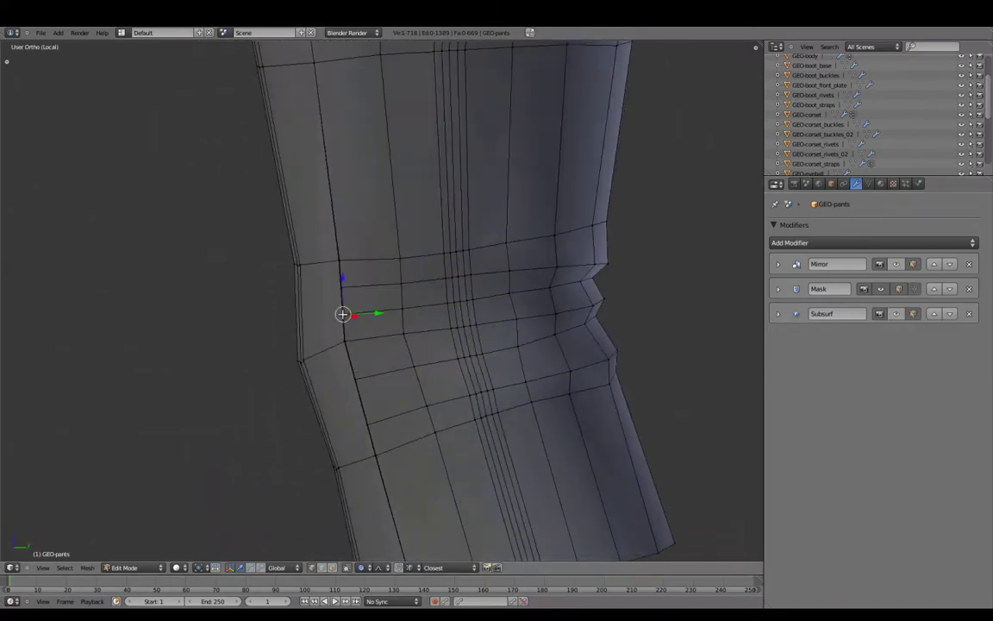
Merge the first pairs of side-fold vertices At Center with Alt+M.
{"action": "key", "text": "alt+m"}
{"action": "left_click", "coordinate": [339, 264]}
{"action": "mouse_move", "coordinate": [395, 291]}
{"action": "middle_mouse_down"}
{"action": "mouse_move", "coordinate": [545, 312]}
{"action": "mouse_move", "coordinate": [350, 277]}
{"action": "mouse_move", "coordinate": [439, 262]}
{"action": "middle_mouse_up"}
{"action": "left_click", "coordinate": [545, 271]}
{"action": "mouse_move", "coordinate": [545, 272]}
{"action": "middle_mouse_down"}
{"action": "mouse_move", "coordinate": [467, 321]}
{"action": "mouse_move", "coordinate": [492, 323]}
{"action": "mouse_move", "coordinate": [447, 275]}
{"action": "mouse_move", "coordinate": [433, 384]}
{"action": "middle_mouse_up"}
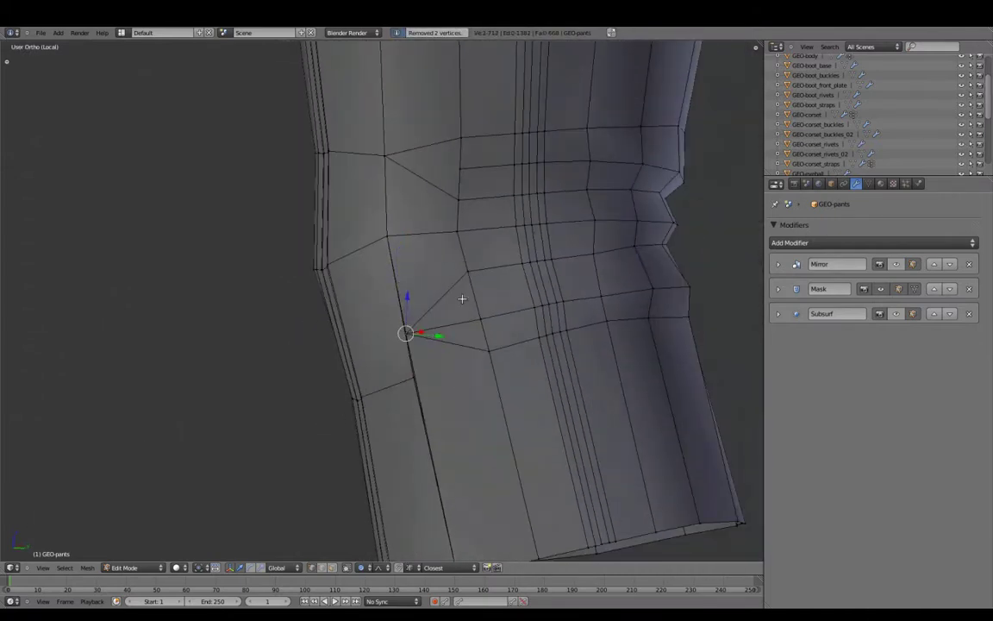
{"action": "mouse_move", "coordinate": [487, 320]}
{"action": "middle_mouse_down"}
{"action": "mouse_move", "coordinate": [479, 226]}
{"action": "mouse_move", "coordinate": [528, 257]}
{"action": "mouse_move", "coordinate": [627, 352]}
{"action": "mouse_move", "coordinate": [506, 323]}
{"action": "mouse_move", "coordinate": [405, 320]}
{"action": "middle_mouse_up"}
{"action": "key", "text": "alt+m"}
{"action": "left_click", "coordinate": [628, 352]}
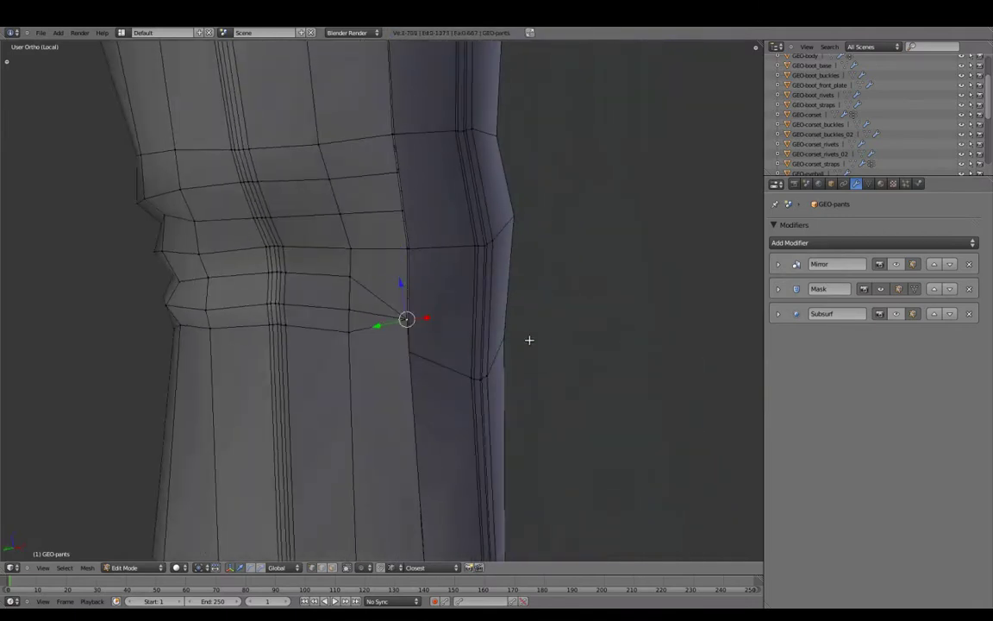
{"action": "left_click", "coordinate": [337, 307]}
{"action": "middle_click_drag", "start_coordinate": [337, 307], "coordinate": [408, 350]}
Merge another pair of fold vertices at center and move the resulting vertex into place.
{"action": "key", "text": "alt+m"}
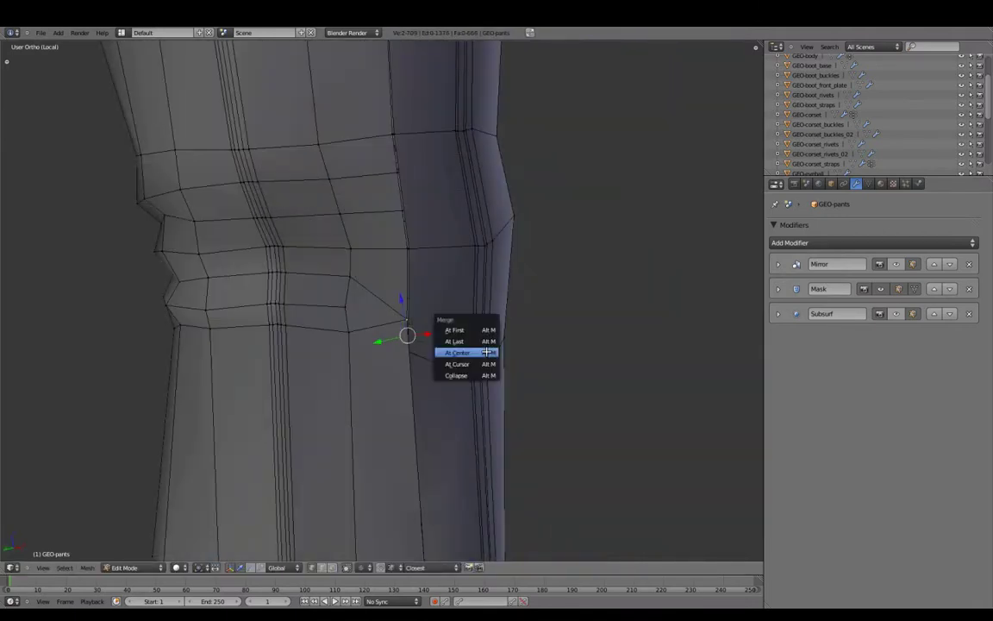
{"action": "left_click", "coordinate": [444, 349]}
{"action": "left_click", "coordinate": [357, 323]}
{"action": "mouse_move", "coordinate": [357, 324]}
{"action": "middle_mouse_down"}
{"action": "mouse_move", "coordinate": [523, 273]}
{"action": "mouse_move", "coordinate": [503, 243]}
{"action": "middle_mouse_up"}
{"action": "mouse_move", "coordinate": [349, 267]}
{"action": "middle_mouse_down"}
{"action": "mouse_move", "coordinate": [380, 274]}
{"action": "mouse_move", "coordinate": [424, 303]}
{"action": "middle_mouse_up"}
{"action": "left_click", "coordinate": [353, 246]}
{"action": "key", "text": "z"}
{"action": "key", "text": "z"}
{"action": "key", "text": "alt+m"}
{"action": "left_click", "coordinate": [420, 216]}
{"action": "middle_click_drag", "start_coordinate": [420, 216], "coordinate": [470, 228]}
{"action": "key", "text": "g"}
{"action": "left_click", "coordinate": [427, 174]}
{"action": "mouse_move", "coordinate": [427, 174]}
{"action": "middle_mouse_down"}
{"action": "mouse_move", "coordinate": [442, 333]}
{"action": "mouse_move", "coordinate": [459, 334]}
{"action": "mouse_move", "coordinate": [483, 308]}
{"action": "mouse_move", "coordinate": [459, 298]}
{"action": "mouse_move", "coordinate": [439, 346]}
{"action": "mouse_move", "coordinate": [432, 313]}
{"action": "mouse_move", "coordinate": [508, 242]}
{"action": "middle_mouse_up"}
Edge Slide a section of the fold loop along the pant leg.
{"action": "right_click", "coordinate": [508, 242], "text": "alt"}
{"action": "key", "text": "ctrl+e"}
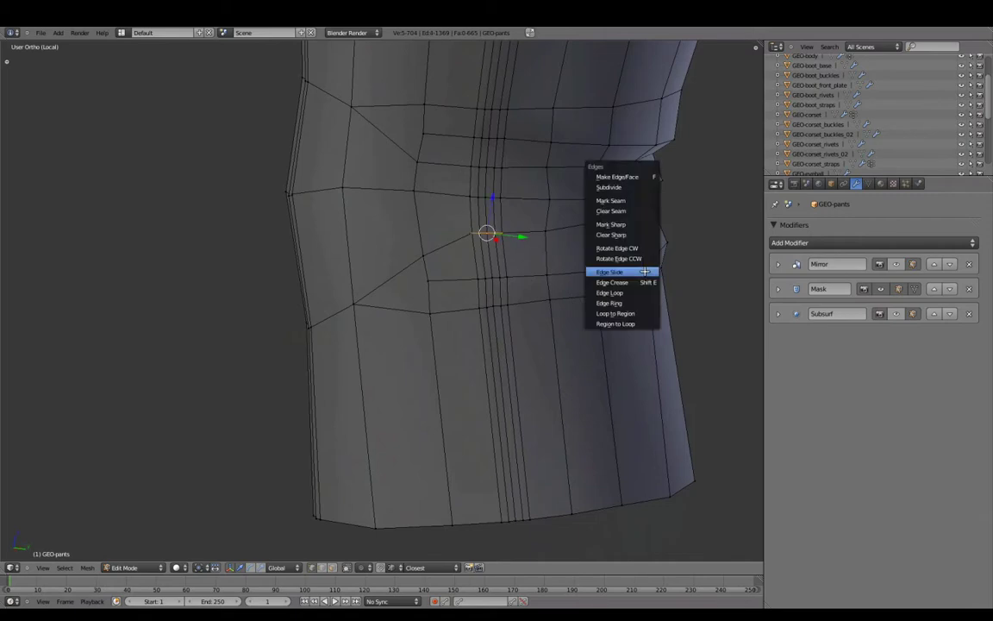
{"action": "left_click", "coordinate": [645, 272]}
{"action": "mouse_move", "coordinate": [439, 281]}
{"action": "middle_mouse_down"}
{"action": "mouse_move", "coordinate": [505, 339]}
{"action": "mouse_move", "coordinate": [534, 200]}
{"action": "middle_mouse_up"}
{"action": "left_click", "coordinate": [525, 150]}
{"action": "mouse_move", "coordinate": [524, 150]}
{"action": "middle_mouse_down"}
{"action": "mouse_move", "coordinate": [373, 339]}
{"action": "mouse_move", "coordinate": [479, 303]}
{"action": "mouse_move", "coordinate": [481, 189]}
{"action": "mouse_move", "coordinate": [477, 291]}
{"action": "mouse_move", "coordinate": [436, 295]}
{"action": "mouse_move", "coordinate": [503, 356]}
{"action": "mouse_move", "coordinate": [362, 443]}
{"action": "mouse_move", "coordinate": [542, 207]}
{"action": "middle_mouse_up"}
Select a single fold vertex and move it to reshape the crease.
{"action": "key", "text": "a"}
{"action": "right_click", "coordinate": [556, 211]}
{"action": "mouse_move", "coordinate": [520, 289]}
{"action": "middle_mouse_down"}
{"action": "mouse_move", "coordinate": [450, 295]}
{"action": "mouse_move", "coordinate": [470, 276]}
{"action": "middle_mouse_up"}
{"action": "left_click", "coordinate": [388, 287]}
{"action": "mouse_move", "coordinate": [387, 286]}
{"action": "middle_mouse_down"}
{"action": "mouse_move", "coordinate": [599, 338]}
{"action": "mouse_move", "coordinate": [704, 337]}
{"action": "mouse_move", "coordinate": [515, 296]}
{"action": "mouse_move", "coordinate": [484, 295]}
{"action": "mouse_move", "coordinate": [484, 339]}
{"action": "mouse_move", "coordinate": [335, 315]}
{"action": "mouse_move", "coordinate": [445, 302]}
{"action": "middle_mouse_up"}
Shift the fold loop's vertices sideways along X twice so the ring curves unevenly.
{"action": "right_click", "coordinate": [445, 303], "text": "alt"}
{"action": "key", "text": "g"}
{"action": "key", "text": "x"}
{"action": "left_click", "coordinate": [503, 290]}
{"action": "middle_click_drag", "start_coordinate": [504, 290], "coordinate": [383, 282]}
{"action": "key", "text": "g"}
{"action": "key", "text": "x"}
{"action": "left_click", "coordinate": [408, 230]}
{"action": "mouse_move", "coordinate": [408, 230]}
{"action": "middle_mouse_down"}
{"action": "mouse_move", "coordinate": [350, 213]}
{"action": "mouse_move", "coordinate": [354, 332]}
{"action": "mouse_move", "coordinate": [508, 299]}
{"action": "mouse_move", "coordinate": [441, 307]}
{"action": "mouse_move", "coordinate": [456, 313]}
{"action": "mouse_move", "coordinate": [454, 339]}
{"action": "mouse_move", "coordinate": [490, 381]}
{"action": "mouse_move", "coordinate": [517, 317]}
{"action": "mouse_move", "coordinate": [407, 330]}
{"action": "mouse_move", "coordinate": [372, 295]}
{"action": "mouse_move", "coordinate": [575, 290]}
{"action": "mouse_move", "coordinate": [522, 315]}
{"action": "middle_mouse_up"}
Preview the smoothed pant-leg fold in Object Mode, then select the whole pants mesh in Edit Mode.
{"action": "scroll", "coordinate": [408, 329], "scroll_direction": "down", "scroll_amount": 3}
{"action": "key", "text": "Tab"}
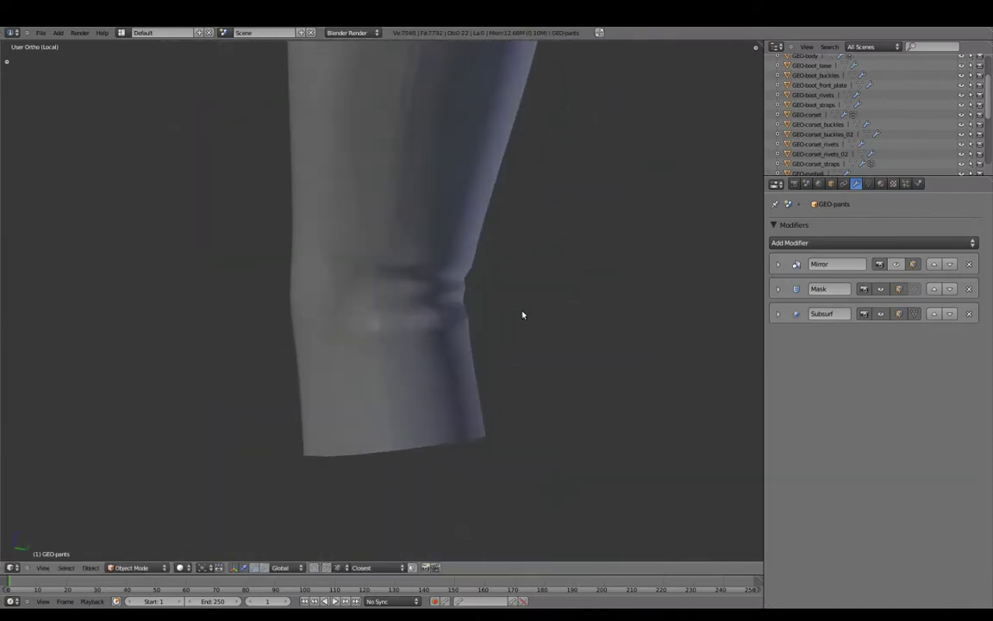
{"action": "scroll", "coordinate": [415, 337], "scroll_direction": "up", "scroll_amount": 3}
{"action": "key", "text": "Tab"}
{"action": "mouse_move", "coordinate": [435, 306]}
{"action": "middle_mouse_down"}
{"action": "mouse_move", "coordinate": [423, 349]}
{"action": "mouse_move", "coordinate": [459, 358]}
{"action": "mouse_move", "coordinate": [372, 384]}
{"action": "middle_mouse_up"}
{"action": "key", "text": "Tab"}
{"action": "scroll", "coordinate": [431, 362], "scroll_direction": "down", "scroll_amount": 2}
{"action": "mouse_move", "coordinate": [503, 345]}
{"action": "middle_mouse_down"}
{"action": "mouse_move", "coordinate": [540, 323]}
{"action": "mouse_move", "coordinate": [520, 286]}
{"action": "mouse_move", "coordinate": [408, 310]}
{"action": "middle_mouse_up"}
{"action": "key", "text": "Tab"}
{"action": "key", "text": "a"}
{"action": "key", "text": "a"}
Leave Local View so the boots and full character show around both legs.
{"action": "key", "text": "Tab"}
{"action": "scroll", "coordinate": [520, 328], "scroll_direction": "down", "scroll_amount": 2}
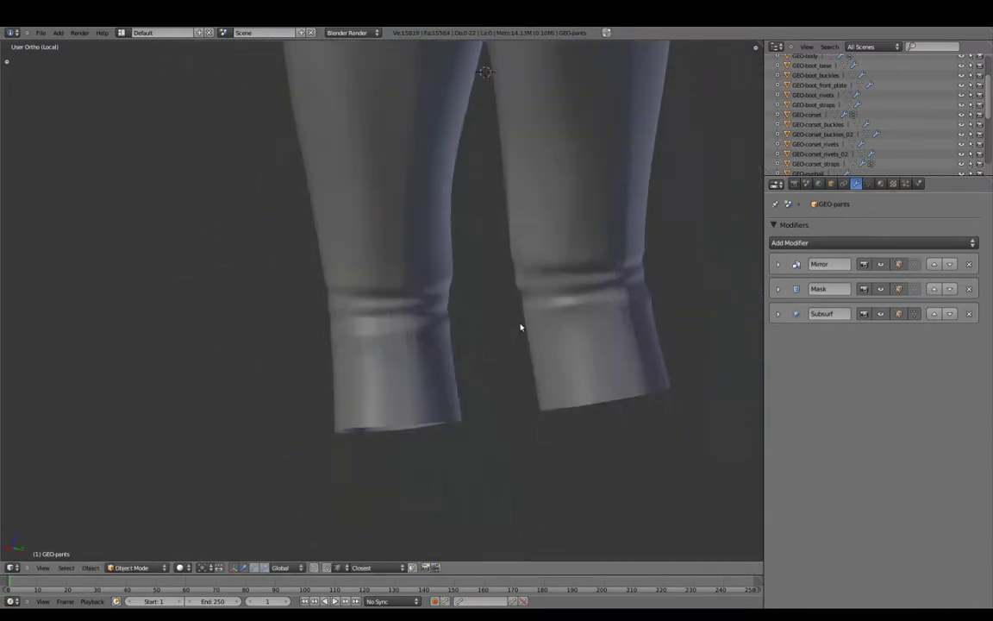
{"action": "key", "text": "KP_Divide"}
{"action": "mouse_move", "coordinate": [509, 310]}
{"action": "middle_mouse_down"}
{"action": "mouse_move", "coordinate": [528, 261]}
{"action": "mouse_move", "coordinate": [432, 342]}
{"action": "middle_mouse_up"}
{"action": "scroll", "coordinate": [311, 350], "scroll_direction": "up", "scroll_amount": 2}
{"action": "mouse_move", "coordinate": [310, 350]}
{"action": "middle_mouse_down"}
{"action": "mouse_move", "coordinate": [339, 361]}
{"action": "mouse_move", "coordinate": [552, 326]}
{"action": "mouse_move", "coordinate": [348, 282]}
{"action": "middle_mouse_up"}
Re-enter Edit Mode on the pants and start a vertical-only ankle move.
{"action": "key", "text": "Tab"}
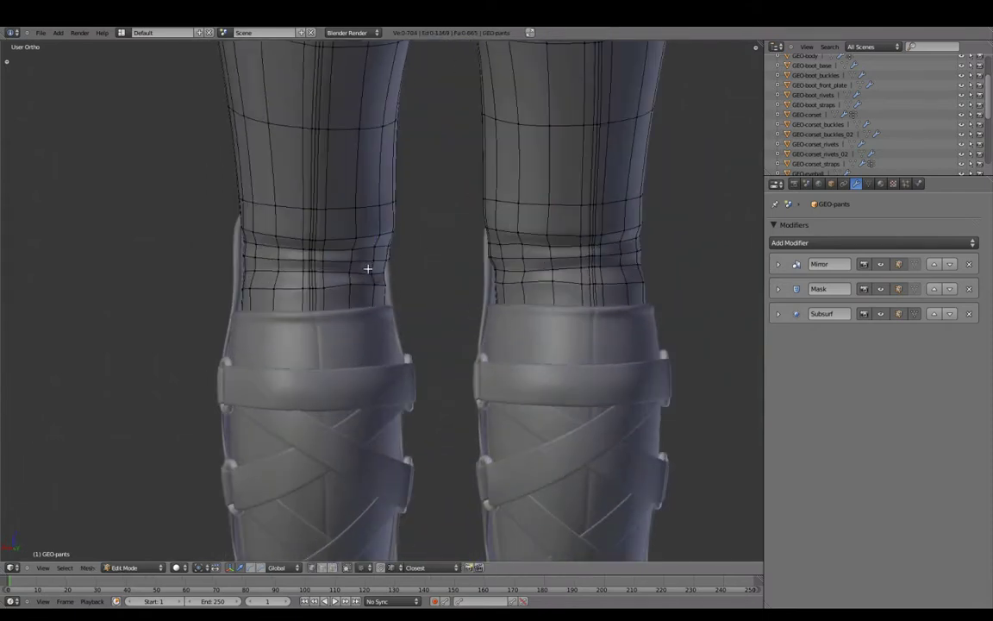
{"action": "key", "text": "z"}
{"action": "scroll", "coordinate": [377, 250], "scroll_direction": "down", "scroll_amount": 2}
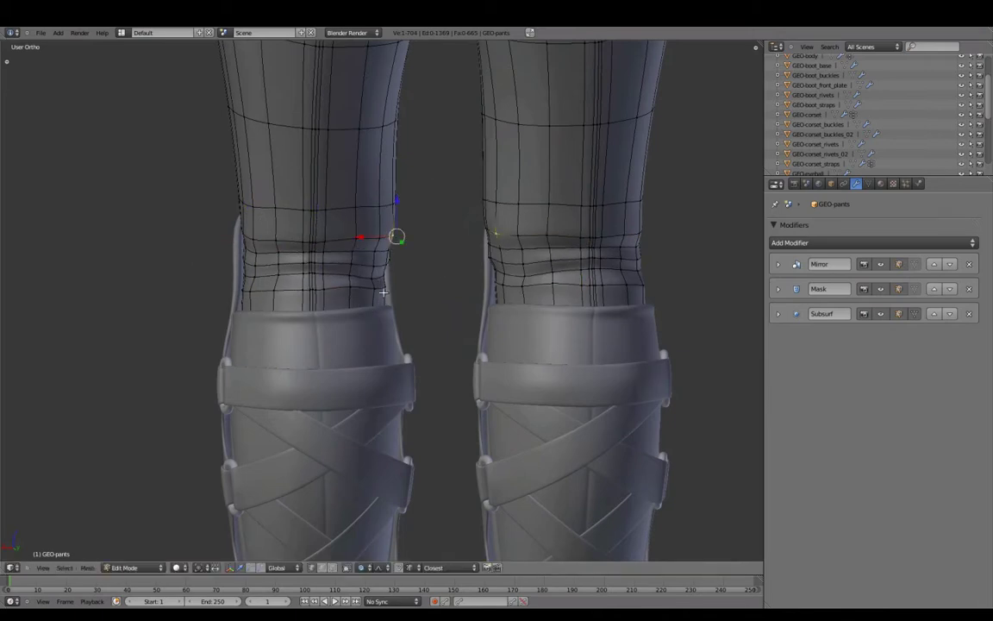
Pull the ankle fold down with falloff and preview it against the boot side.
{"action": "scroll", "coordinate": [358, 314], "scroll_direction": "down", "scroll_amount": 3}
{"action": "scroll", "coordinate": [336, 270], "scroll_direction": "up", "scroll_amount": 3}
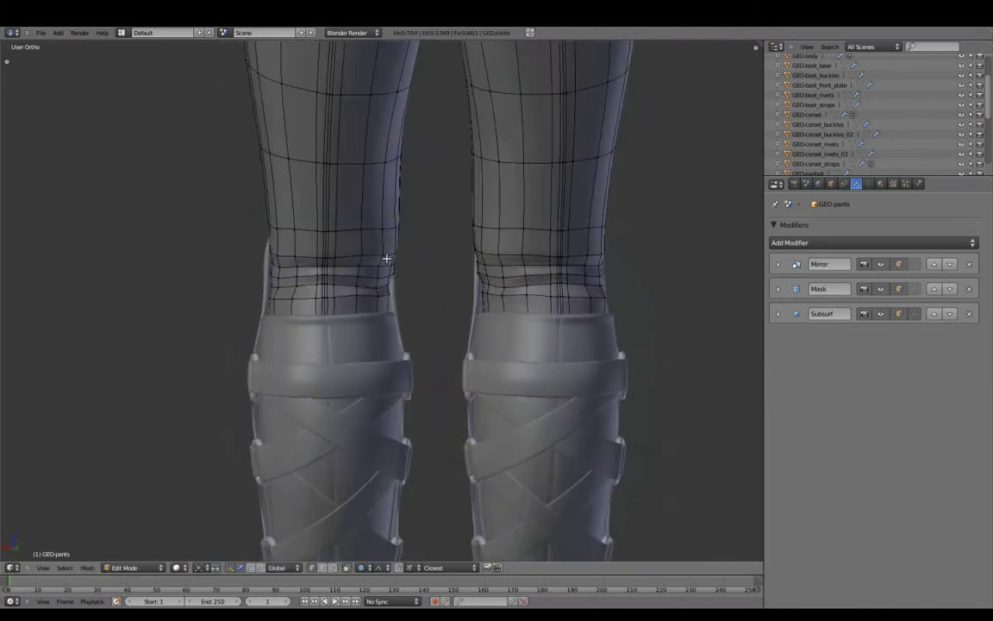
{"action": "left_click", "coordinate": [360, 307]}
{"action": "key", "text": "Tab"}
{"action": "mouse_move", "coordinate": [388, 323]}
{"action": "middle_mouse_down"}
{"action": "mouse_move", "coordinate": [288, 324]}
{"action": "mouse_move", "coordinate": [583, 302]}
{"action": "mouse_move", "coordinate": [389, 348]}
{"action": "mouse_move", "coordinate": [466, 328]}
{"action": "middle_mouse_up"}
{"action": "key", "text": "Tab"}
{"action": "left_click", "coordinate": [350, 224]}
Move more ankle vertices toward the boot tops, checking angled and front views in wireframe.
{"action": "key", "text": "Tab"}
{"action": "key", "text": "Tab"}
Pull a knee fold vertex down with proportional falloff.
{"action": "key", "text": "Tab"}
{"action": "scroll", "coordinate": [369, 412], "scroll_direction": "up", "scroll_amount": 3}
{"action": "key", "text": "Tab"}
{"action": "mouse_move", "coordinate": [369, 411]}
{"action": "middle_mouse_down"}
{"action": "mouse_move", "coordinate": [695, 313]}
{"action": "mouse_move", "coordinate": [505, 377]}
{"action": "mouse_move", "coordinate": [259, 339]}
{"action": "middle_mouse_up"}
{"action": "left_click", "coordinate": [495, 377]}
{"action": "left_click", "coordinate": [259, 290]}
{"action": "mouse_move", "coordinate": [294, 306]}
{"action": "middle_mouse_down"}
{"action": "mouse_move", "coordinate": [358, 366]}
{"action": "mouse_move", "coordinate": [370, 335]}
{"action": "mouse_move", "coordinate": [443, 261]}
{"action": "mouse_move", "coordinate": [446, 283]}
{"action": "mouse_move", "coordinate": [450, 272]}
{"action": "mouse_move", "coordinate": [475, 292]}
{"action": "mouse_move", "coordinate": [432, 244]}
{"action": "mouse_move", "coordinate": [515, 299]}
{"action": "mouse_move", "coordinate": [539, 215]}
{"action": "mouse_move", "coordinate": [598, 392]}
{"action": "mouse_move", "coordinate": [458, 328]}
{"action": "mouse_move", "coordinate": [366, 339]}
{"action": "middle_mouse_up"}
{"action": "scroll", "coordinate": [470, 239], "scroll_direction": "up", "scroll_amount": 2}
{"action": "key", "text": "z"}
{"action": "key", "text": "z"}
{"action": "key", "text": "Tab"}
{"action": "scroll", "coordinate": [502, 318], "scroll_direction": "up", "scroll_amount": 1}
{"action": "key", "text": "Tab"}
{"action": "scroll", "coordinate": [366, 339], "scroll_direction": "up", "scroll_amount": 2}
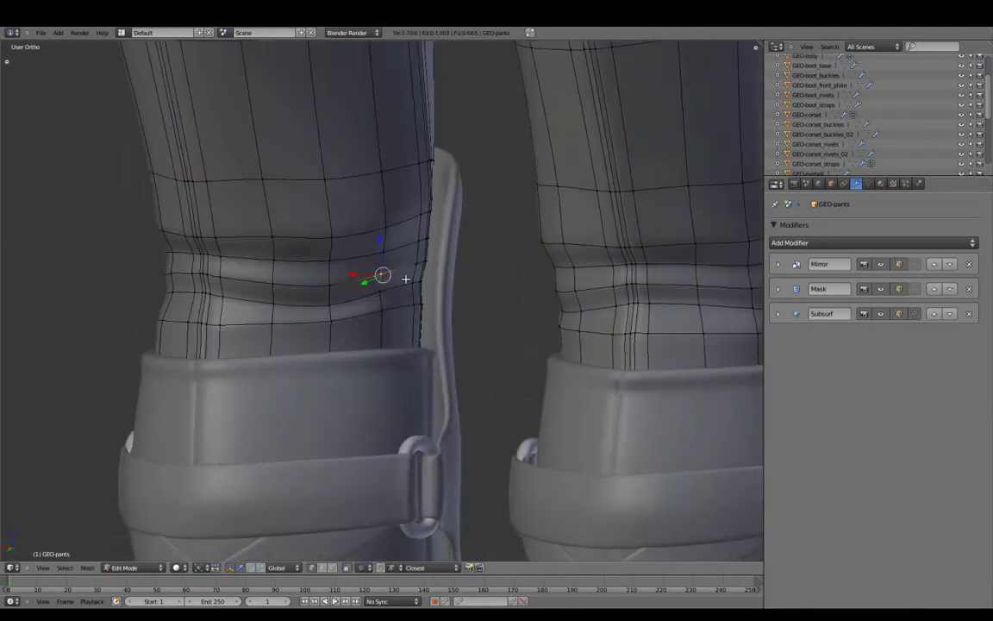
{"action": "key", "text": "g"}
{"action": "left_click", "coordinate": [406, 296]}
{"action": "mouse_move", "coordinate": [406, 296]}
{"action": "middle_mouse_down"}
{"action": "mouse_move", "coordinate": [388, 284]}
{"action": "mouse_move", "coordinate": [375, 313]}
{"action": "mouse_move", "coordinate": [436, 286]}
{"action": "mouse_move", "coordinate": [480, 288]}
{"action": "mouse_move", "coordinate": [461, 282]}
{"action": "middle_mouse_up"}
Try an X-constrained falloff fold move, undo it, and preview the smoothed pants.
{"action": "key", "text": "g"}
{"action": "key", "text": "x"}
{"action": "scroll", "coordinate": [368, 256], "scroll_direction": "up", "scroll_amount": 10}
{"action": "left_click", "coordinate": [350, 296]}
{"action": "key", "text": "ctrl+z"}
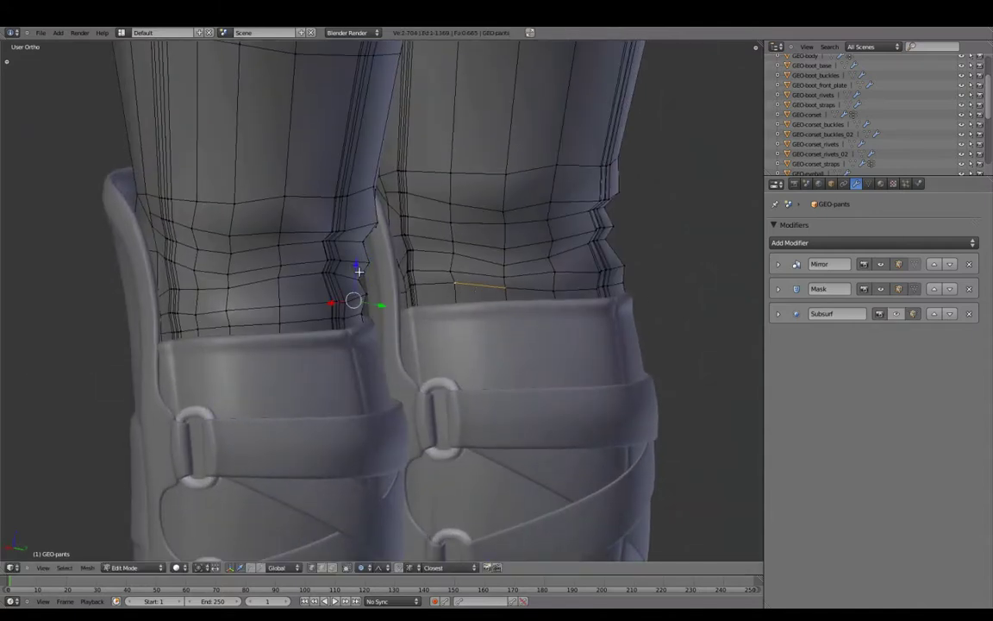
{"action": "mouse_move", "coordinate": [350, 268]}
{"action": "middle_mouse_down"}
{"action": "mouse_move", "coordinate": [435, 322]}
{"action": "mouse_move", "coordinate": [304, 293]}
{"action": "middle_mouse_up"}
{"action": "key", "text": "Tab"}
{"action": "mouse_move", "coordinate": [401, 286]}
{"action": "middle_mouse_down"}
{"action": "mouse_move", "coordinate": [437, 324]}
{"action": "mouse_move", "coordinate": [550, 304]}
{"action": "mouse_move", "coordinate": [665, 354]}
{"action": "mouse_move", "coordinate": [603, 206]}
{"action": "middle_mouse_up"}
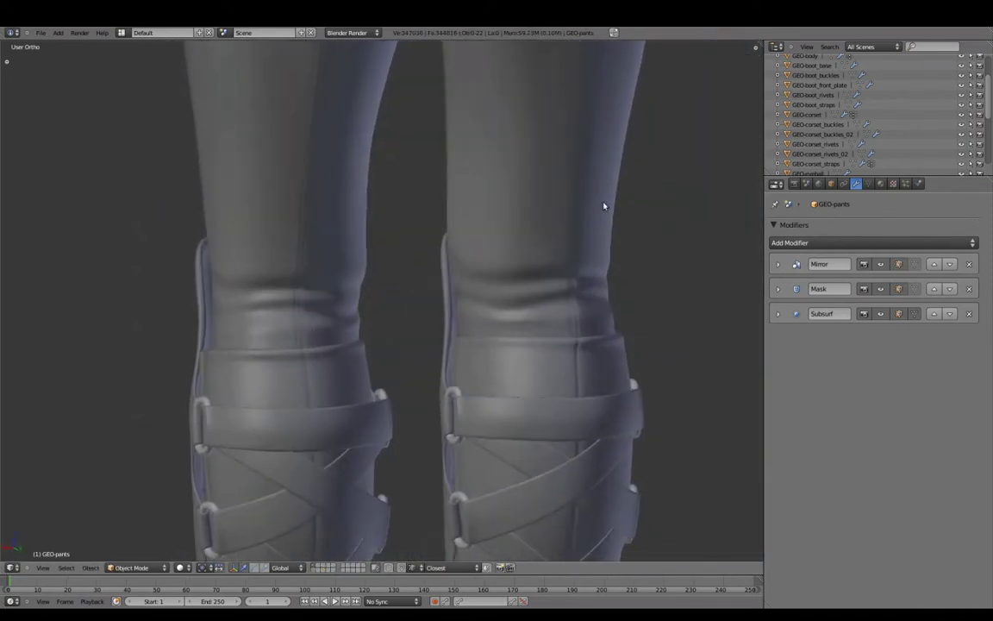
Apply the Mirror modifier to the pants and return to Edit Mode.
{"action": "left_click", "coordinate": [778, 265]}
{"action": "left_click", "coordinate": [815, 287]}
{"action": "key", "text": "Tab"}
{"action": "key", "text": "t"}
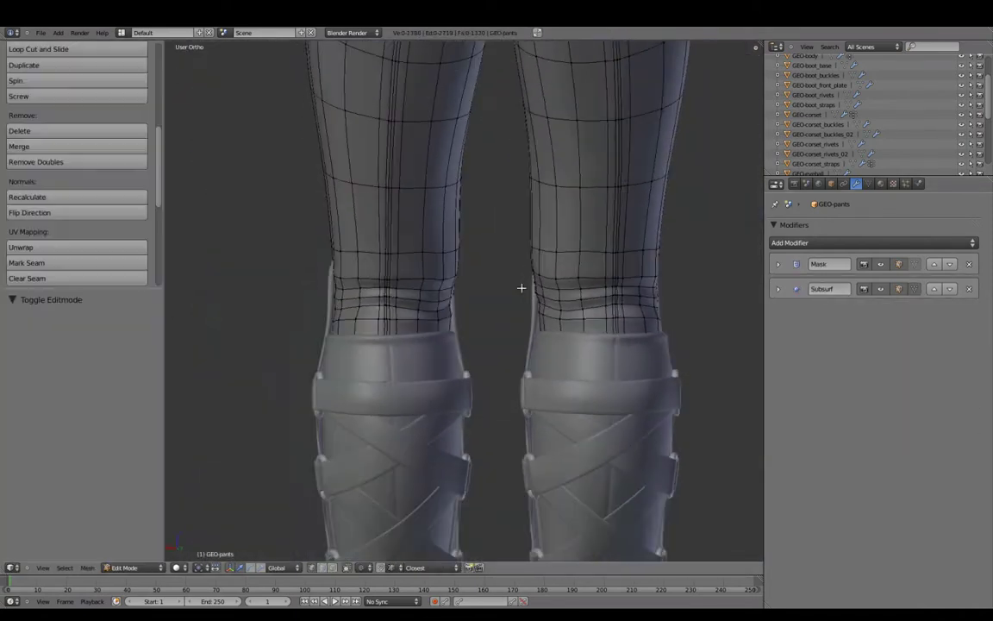
{"action": "key", "text": "g"}
{"action": "scroll", "coordinate": [146, 276], "scroll_direction": "down", "scroll_amount": 7}
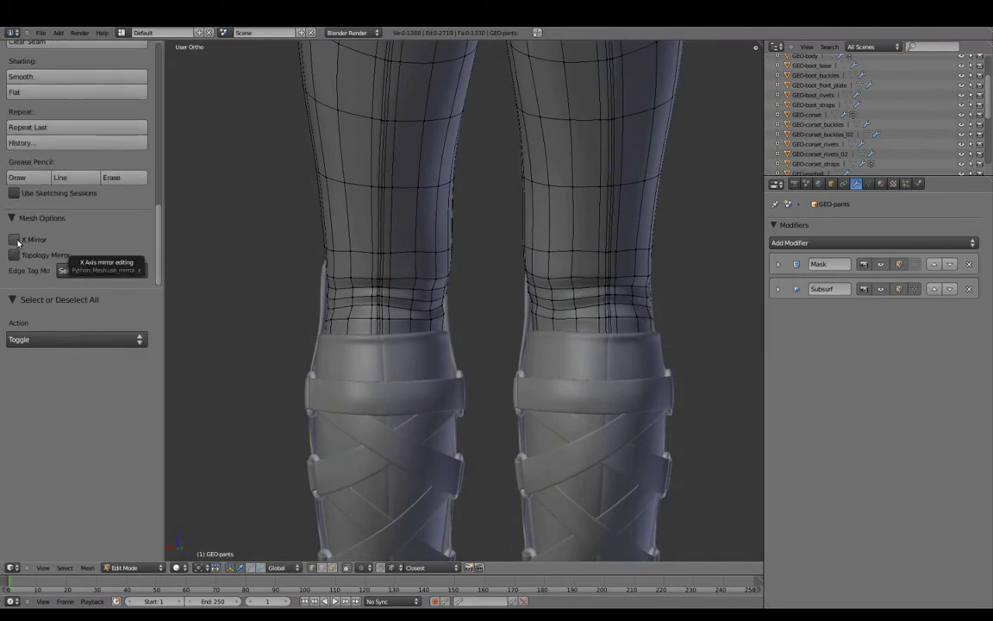
Select and move a right-knee vertex to deepen the fold.
{"action": "right_click", "coordinate": [633, 278]}
{"action": "key", "text": "g"}
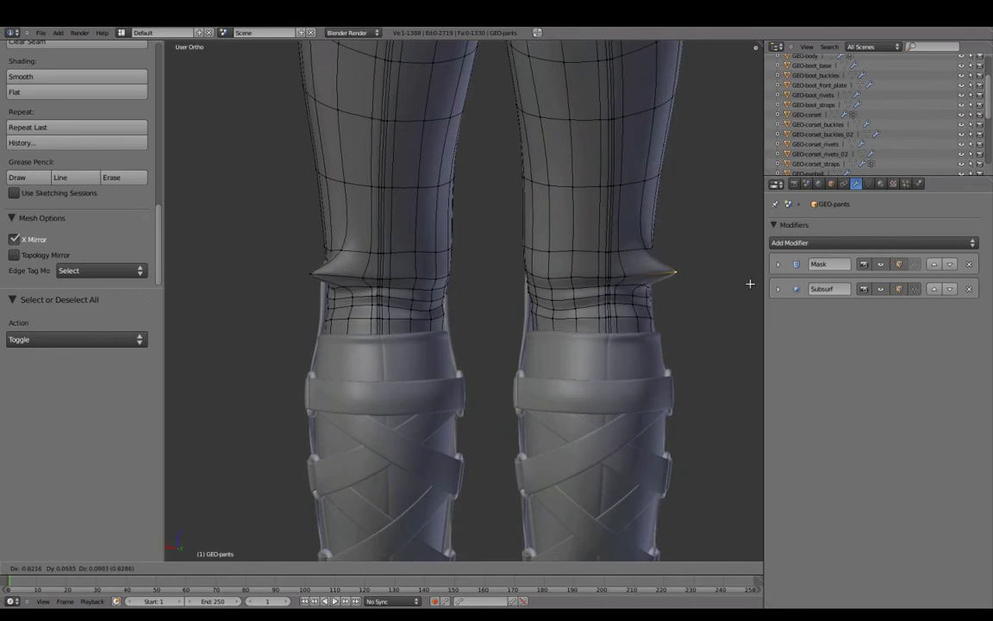
{"action": "right_click", "coordinate": [750, 283]}
{"action": "middle_click_drag", "start_coordinate": [655, 280], "coordinate": [660, 280]}
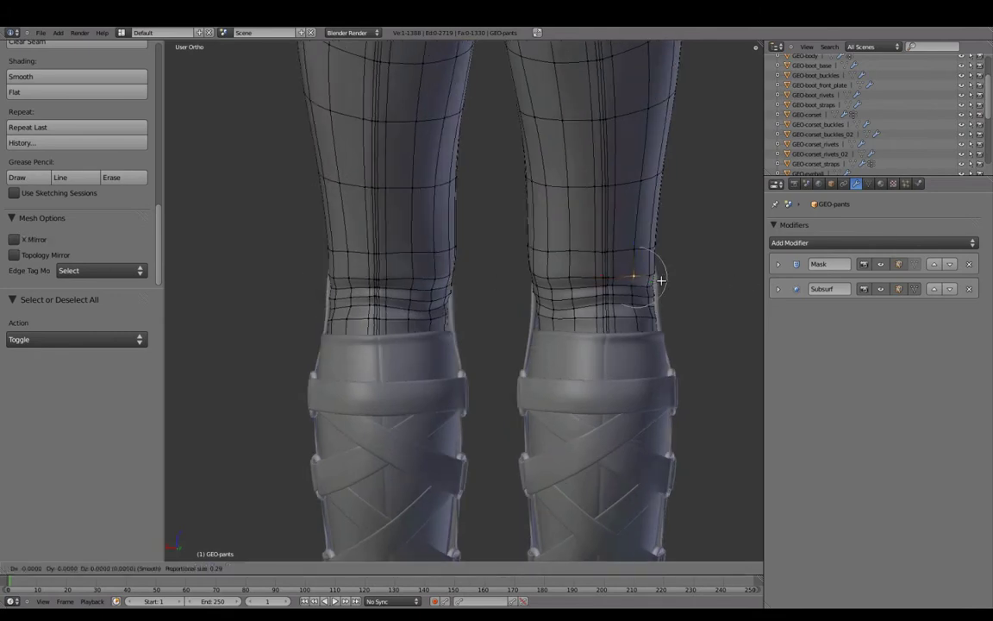
{"action": "left_click", "coordinate": [636, 282]}
Move another knee vertex with proportional falloff, viewing the legs from the side.
{"action": "right_click", "coordinate": [560, 282]}
{"action": "key", "text": "g"}
{"action": "scroll", "coordinate": [638, 313], "scroll_direction": "down", "scroll_amount": 4}
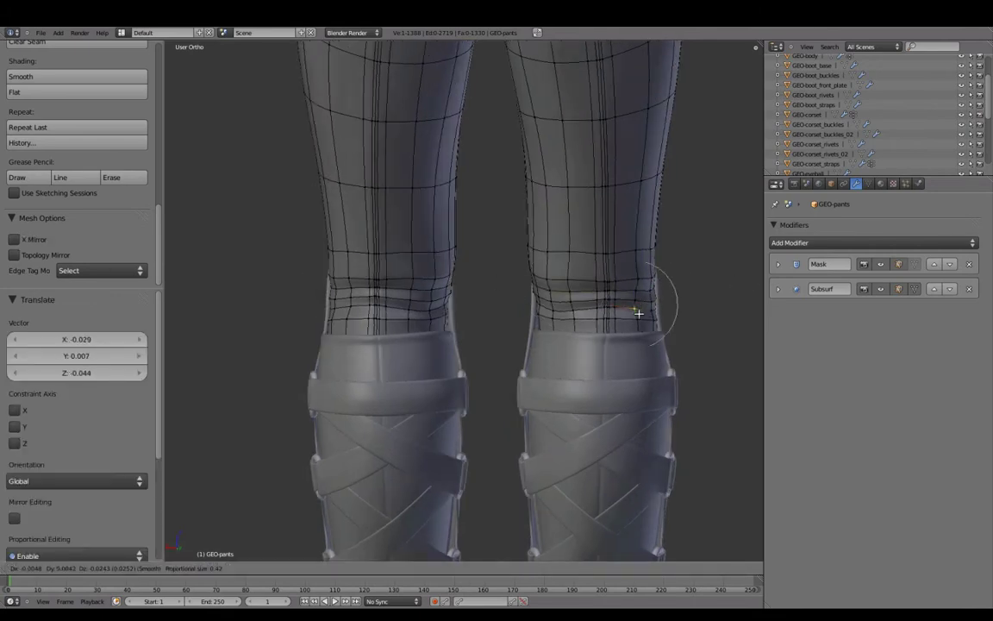
{"action": "left_click", "coordinate": [619, 316]}
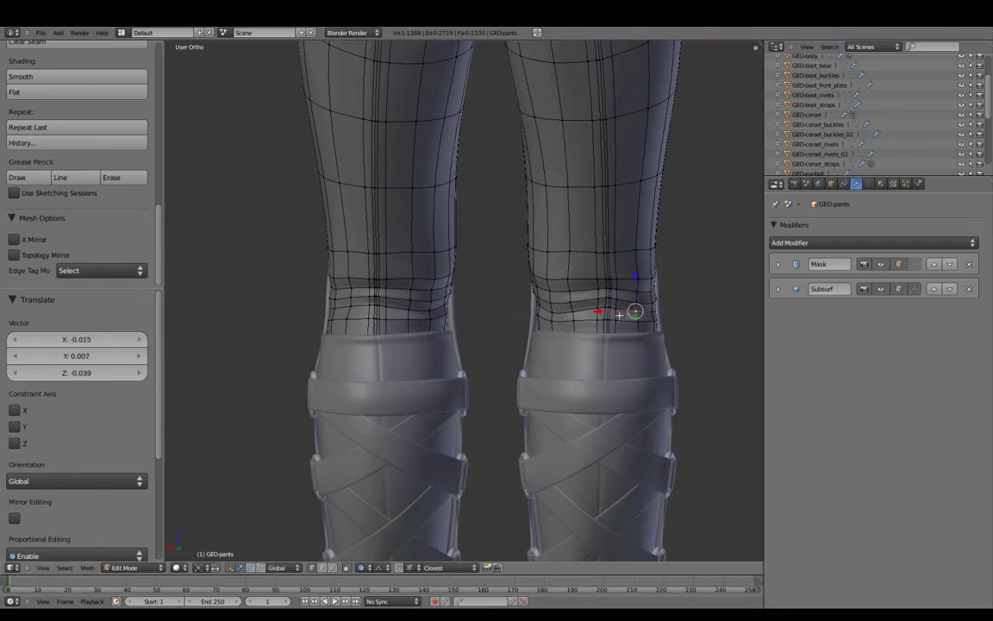
{"action": "middle_click_drag", "start_coordinate": [619, 315], "coordinate": [520, 317]}
{"action": "middle_click_drag", "start_coordinate": [645, 269], "coordinate": [572, 333]}
Nudge leg fold vertices with falloff, previewing the smoothed result between moves.
{"action": "key", "text": "Tab"}
{"action": "key", "text": "Tab"}
{"action": "mouse_move", "coordinate": [556, 314]}
{"action": "left_mouse_down"}
{"action": "mouse_move", "coordinate": [649, 299]}
{"action": "mouse_move", "coordinate": [632, 303]}
{"action": "left_mouse_up"}
{"action": "key", "text": "Tab"}
{"action": "mouse_move", "coordinate": [632, 304]}
{"action": "middle_mouse_down"}
{"action": "mouse_move", "coordinate": [669, 337]}
{"action": "mouse_move", "coordinate": [506, 294]}
{"action": "middle_mouse_up"}
{"action": "key", "text": "Tab"}
{"action": "left_click", "coordinate": [464, 276]}
Inspect the smoothed ankle folds from a straight front view, then resume editing.
{"action": "key", "text": "Tab"}
{"action": "key", "text": "Tab"}
{"action": "middle_click_drag", "start_coordinate": [392, 272], "coordinate": [401, 289]}
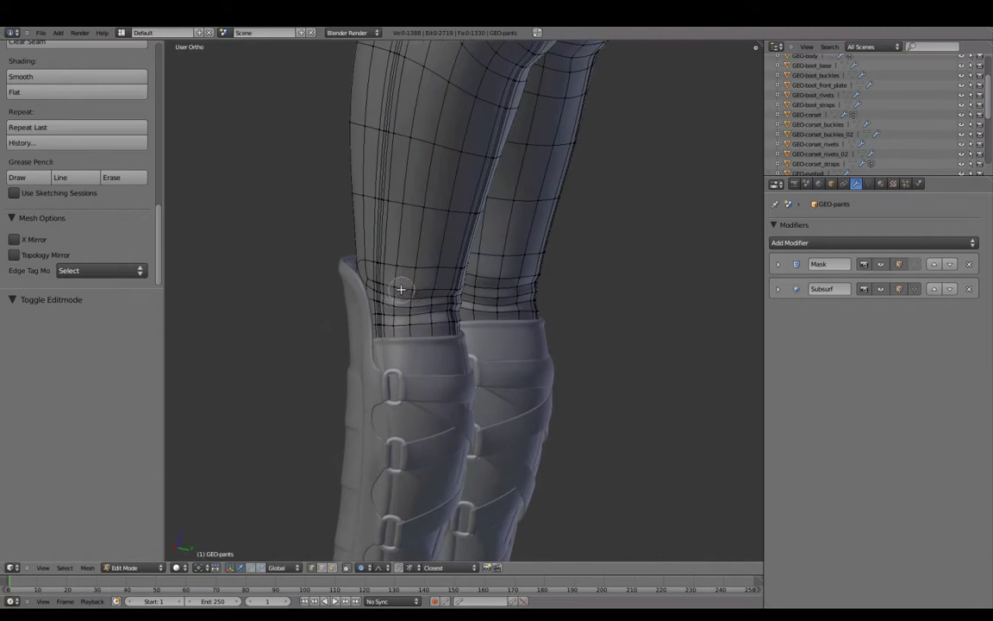
{"action": "key", "text": "Tab"}
{"action": "middle_click_drag", "start_coordinate": [560, 339], "coordinate": [554, 322]}
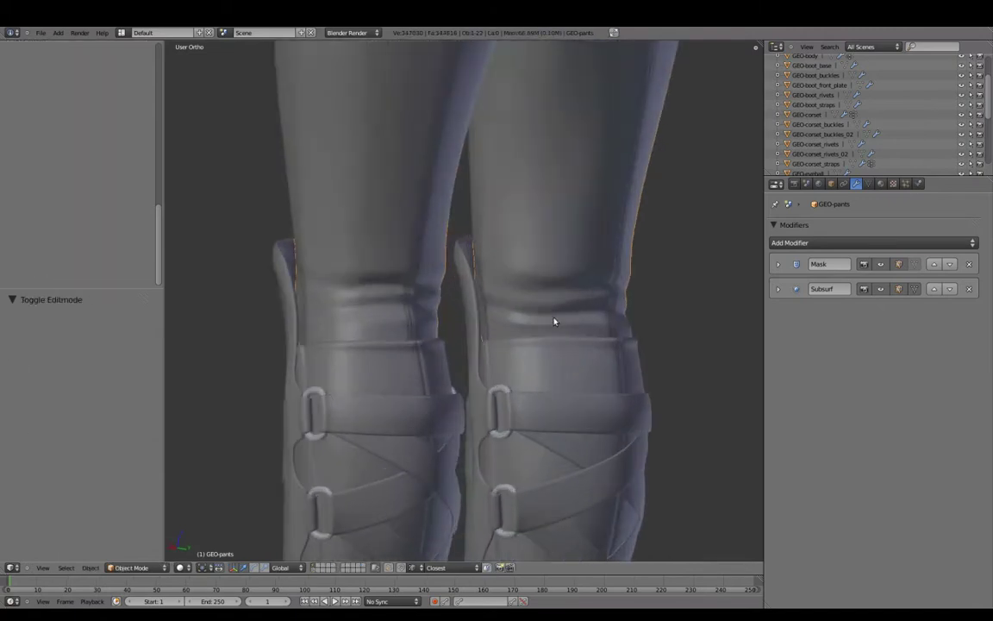
{"action": "key", "text": "Tab"}
{"action": "key", "text": "Tab"}
{"action": "mouse_move", "coordinate": [525, 281]}
{"action": "middle_mouse_down"}
{"action": "mouse_move", "coordinate": [485, 337]}
{"action": "mouse_move", "coordinate": [347, 276]}
{"action": "middle_mouse_up"}
{"action": "key", "text": "Tab"}
Finish the proportional ankle vertex move and preview the folds from a three-quarter view.
{"action": "left_click", "coordinate": [362, 280]}
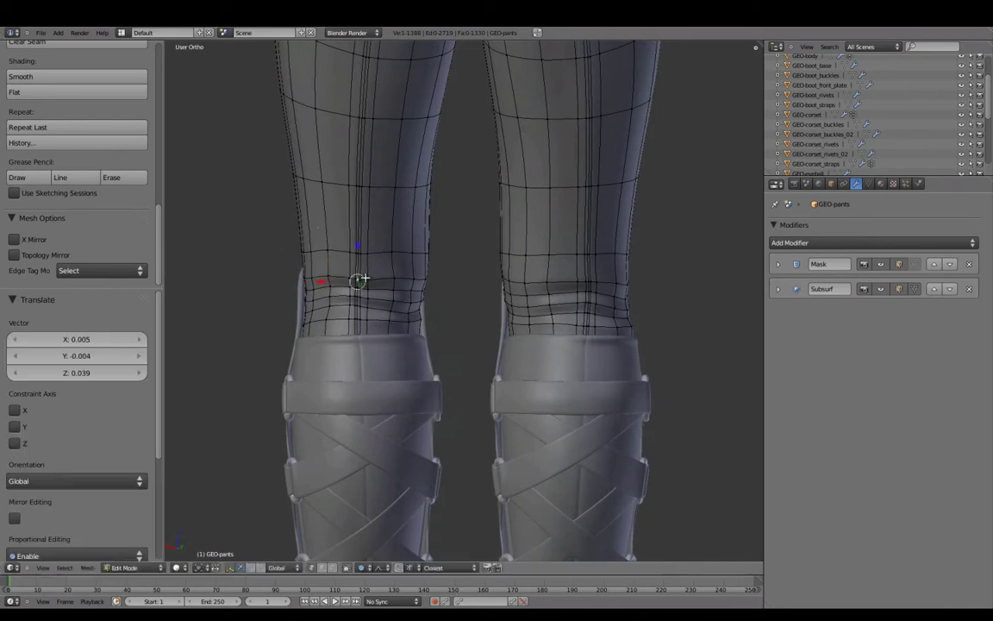
{"action": "key", "text": "Tab"}
{"action": "mouse_move", "coordinate": [443, 348]}
{"action": "middle_mouse_down"}
{"action": "mouse_move", "coordinate": [455, 318]}
{"action": "mouse_move", "coordinate": [483, 326]}
{"action": "mouse_move", "coordinate": [515, 310]}
{"action": "mouse_move", "coordinate": [483, 294]}
{"action": "middle_mouse_up"}
{"action": "key", "text": "Tab"}
Push a fold vertex along Y and rotate the fold ring with falloff.
{"action": "key", "text": "Escape"}
{"action": "key", "text": "g"}
{"action": "key", "text": "y"}
{"action": "left_click", "coordinate": [552, 313]}
{"action": "middle_click_drag", "start_coordinate": [551, 314], "coordinate": [583, 310]}
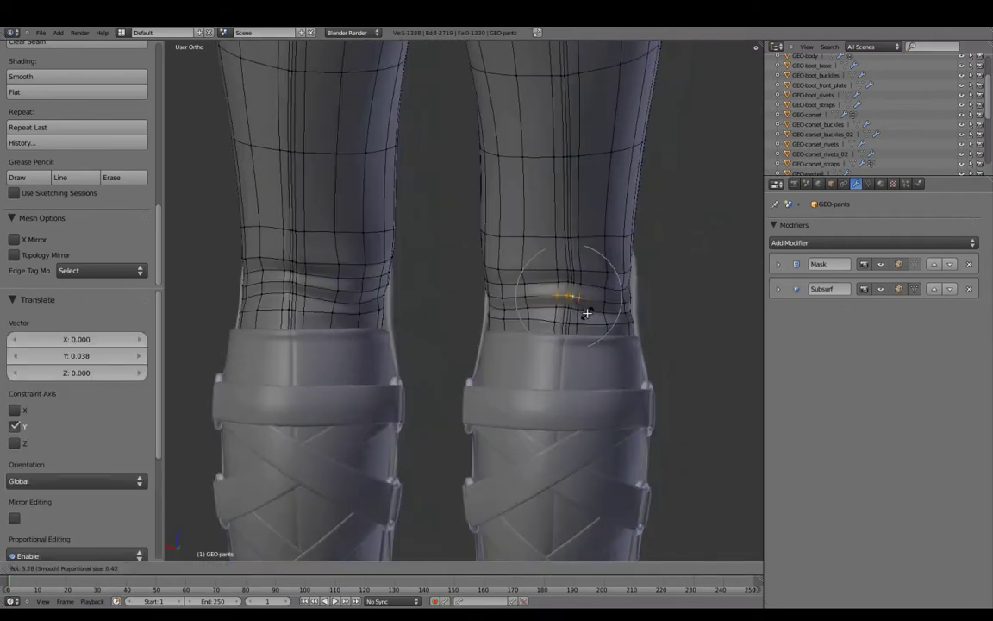
{"action": "key", "text": "r"}
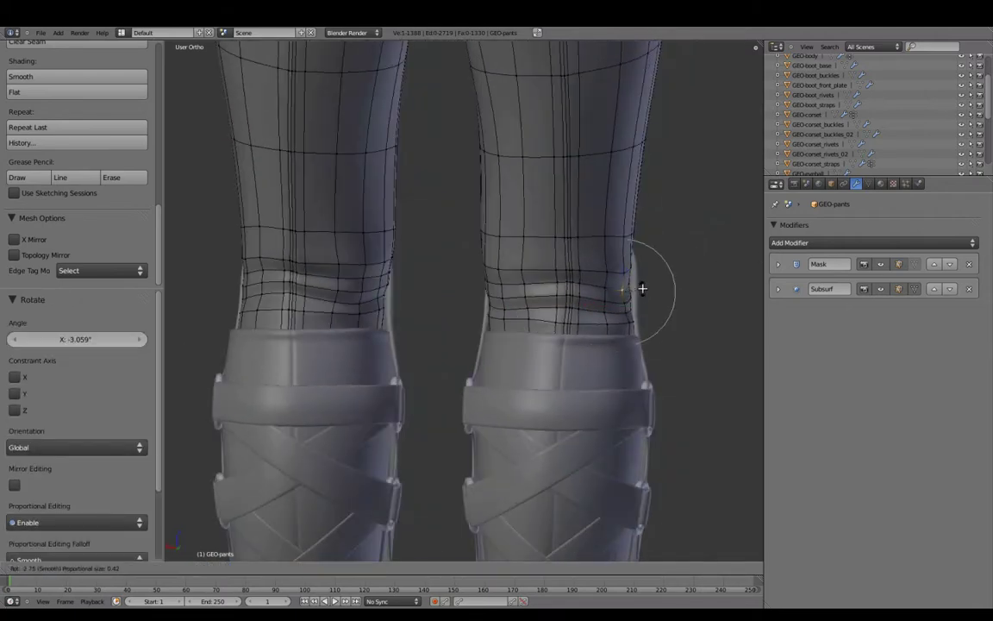
{"action": "left_click", "coordinate": [642, 288]}
Check the ankle shape, then move a fold vertex with proportional falloff.
{"action": "key", "text": "Tab"}
{"action": "middle_click_drag", "start_coordinate": [580, 287], "coordinate": [547, 281]}
{"action": "key", "text": "Tab"}
{"action": "key", "text": "g"}
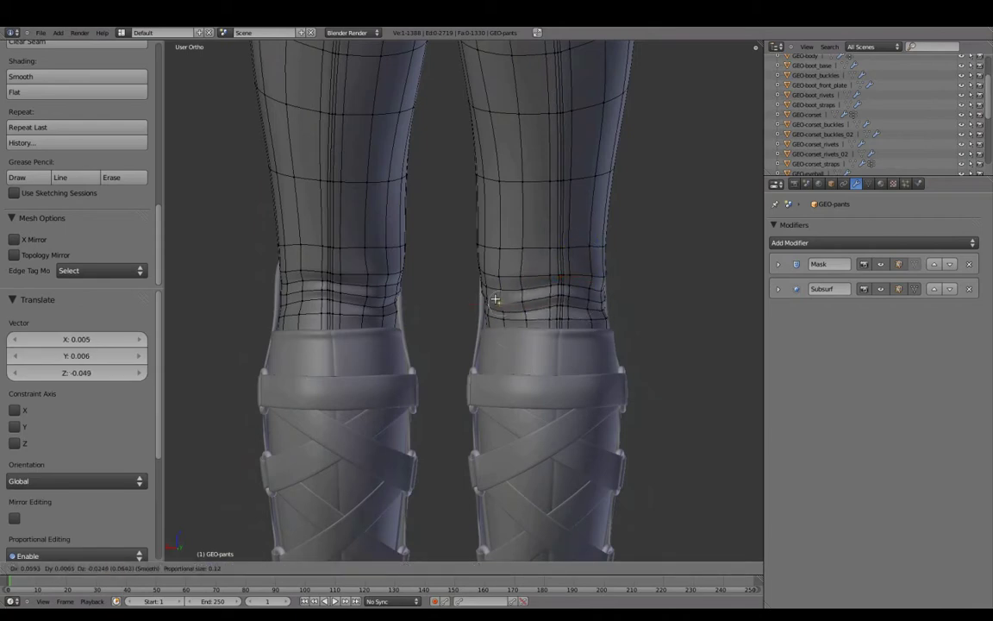
{"action": "middle_click_drag", "start_coordinate": [526, 277], "coordinate": [594, 313]}
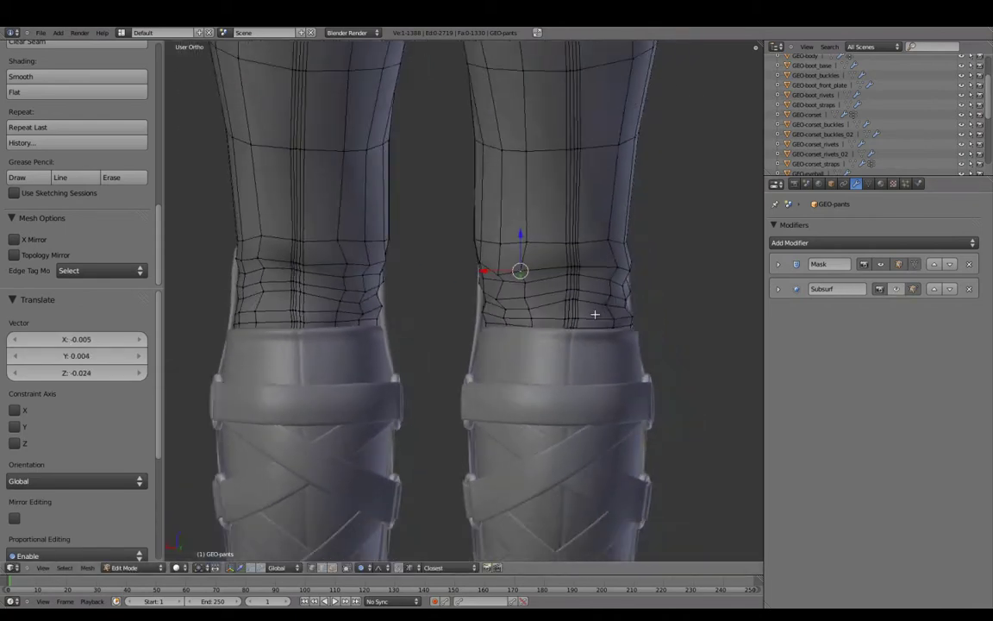
{"action": "key", "text": "g"}
{"action": "left_click", "coordinate": [548, 299]}
Move several more fold vertices, then turn proportional falloff off for precise moves.
{"action": "key", "text": "g"}
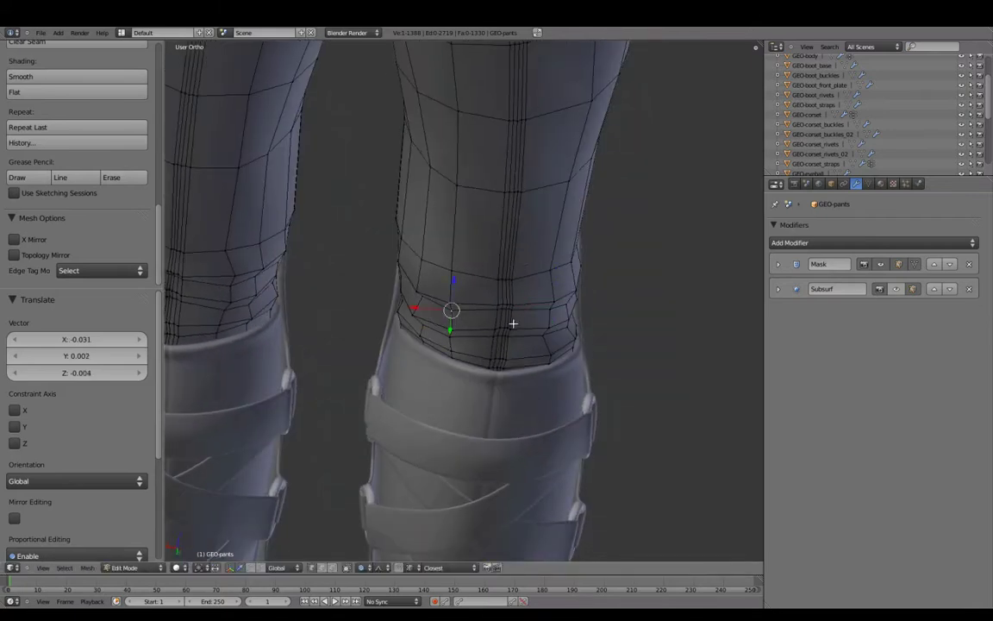
{"action": "key", "text": "g"}
{"action": "left_click", "coordinate": [548, 352]}
{"action": "middle_click_drag", "start_coordinate": [549, 352], "coordinate": [607, 337]}
{"action": "key", "text": "g"}
{"action": "mouse_move", "coordinate": [478, 322]}
{"action": "middle_mouse_down"}
{"action": "mouse_move", "coordinate": [611, 302]}
{"action": "mouse_move", "coordinate": [517, 233]}
{"action": "middle_mouse_up"}
{"action": "key", "text": "g"}
{"action": "left_click", "coordinate": [611, 302]}
Raise a fold-ring vertex along Z and reposition the neighbouring fold vertices.
{"action": "key", "text": "a"}
{"action": "right_click", "coordinate": [569, 251]}
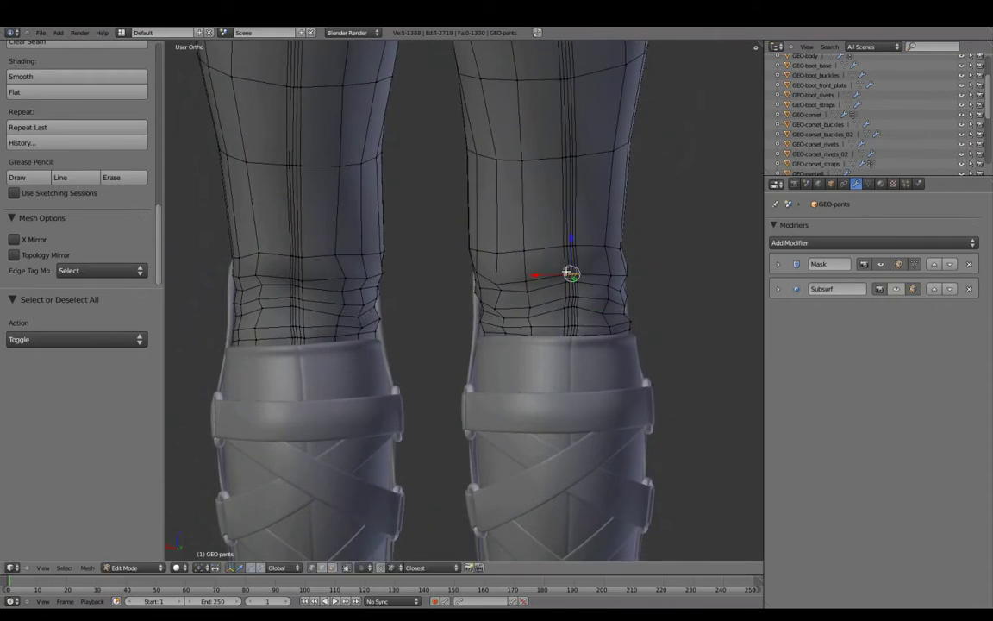
{"action": "left_click", "coordinate": [573, 241]}
{"action": "key", "text": "g"}
{"action": "left_click", "coordinate": [500, 250]}
{"action": "middle_click_drag", "start_coordinate": [500, 250], "coordinate": [618, 301]}
{"action": "key", "text": "g"}
{"action": "left_click", "coordinate": [499, 280]}
{"action": "middle_click_drag", "start_coordinate": [499, 280], "coordinate": [406, 290]}
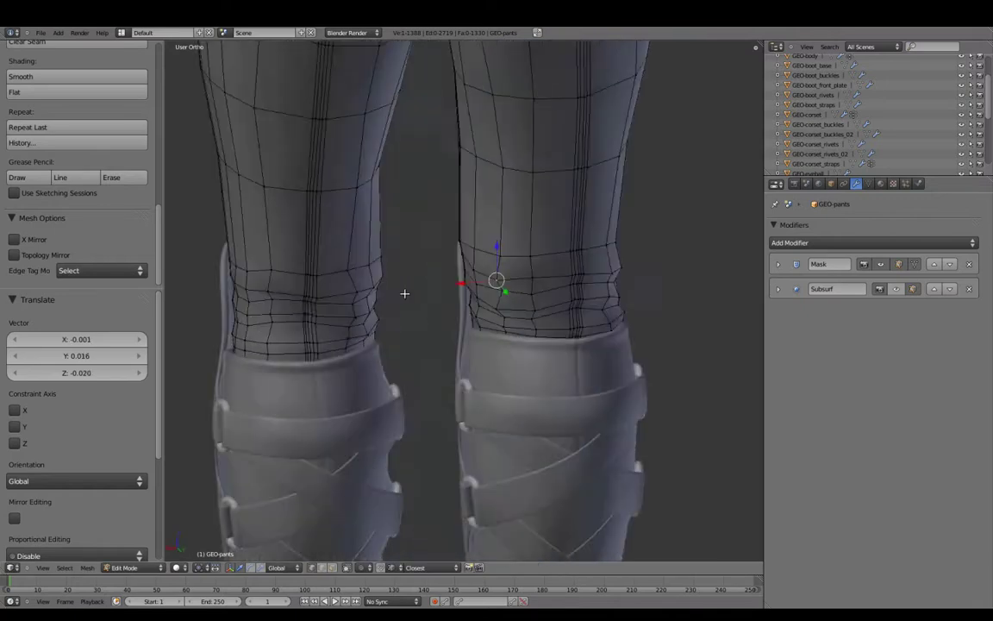
Edge-slide a loop along the fold ring, move one last vertex, and return to Object Mode.
{"action": "key", "text": "g"}
{"action": "key", "text": "g"}
{"action": "left_click", "coordinate": [538, 356]}
{"action": "key", "text": "a"}
{"action": "mouse_move", "coordinate": [538, 356]}
{"action": "middle_mouse_down"}
{"action": "mouse_move", "coordinate": [593, 299]}
{"action": "mouse_move", "coordinate": [571, 270]}
{"action": "middle_mouse_up"}
{"action": "right_click", "coordinate": [324, 291]}
{"action": "key", "text": "g"}
{"action": "left_click", "coordinate": [376, 284]}
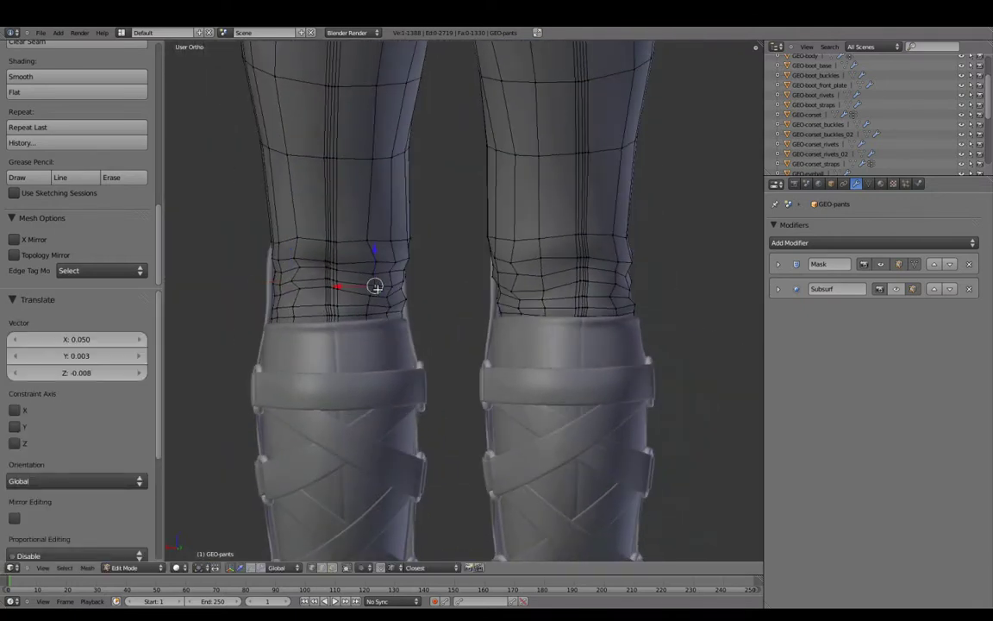
{"action": "key", "text": "a"}
{"action": "key", "text": "Tab"}
{"action": "scroll", "coordinate": [560, 325], "scroll_direction": "down", "scroll_amount": 4}
Lower a vertex on the left ankle fold ring and preview the smoothed result.
{"action": "scroll", "coordinate": [454, 327], "scroll_direction": "up", "scroll_amount": 4}
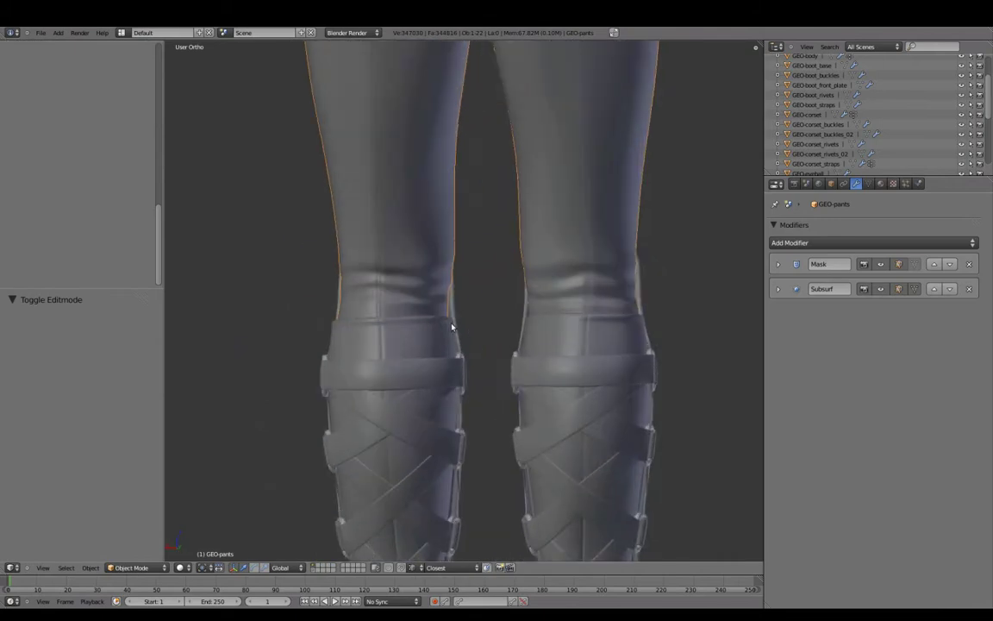
{"action": "key", "text": "Tab"}
{"action": "key", "text": "a"}
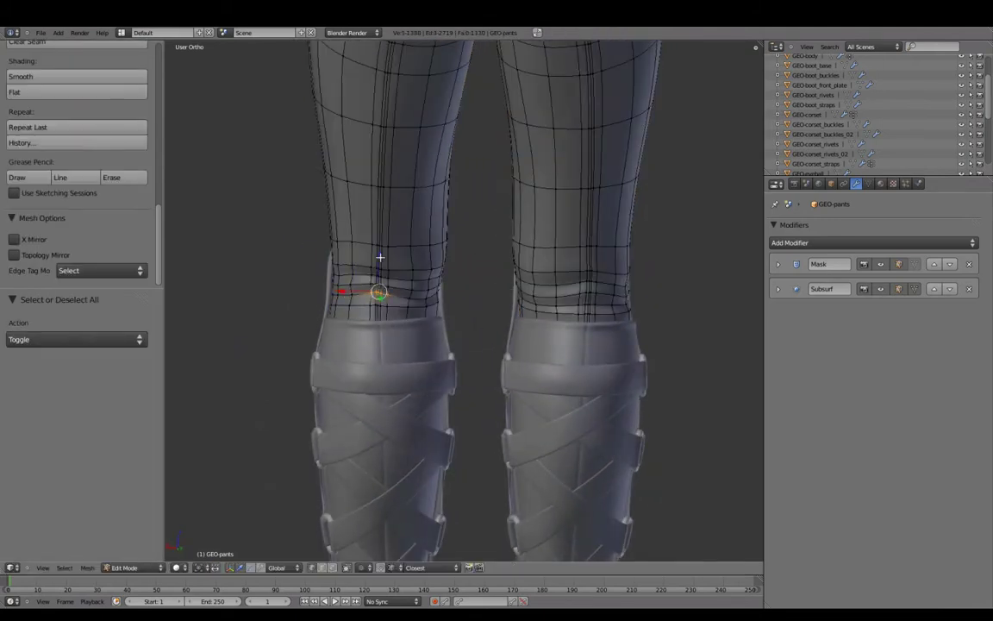
{"action": "left_click", "coordinate": [356, 298]}
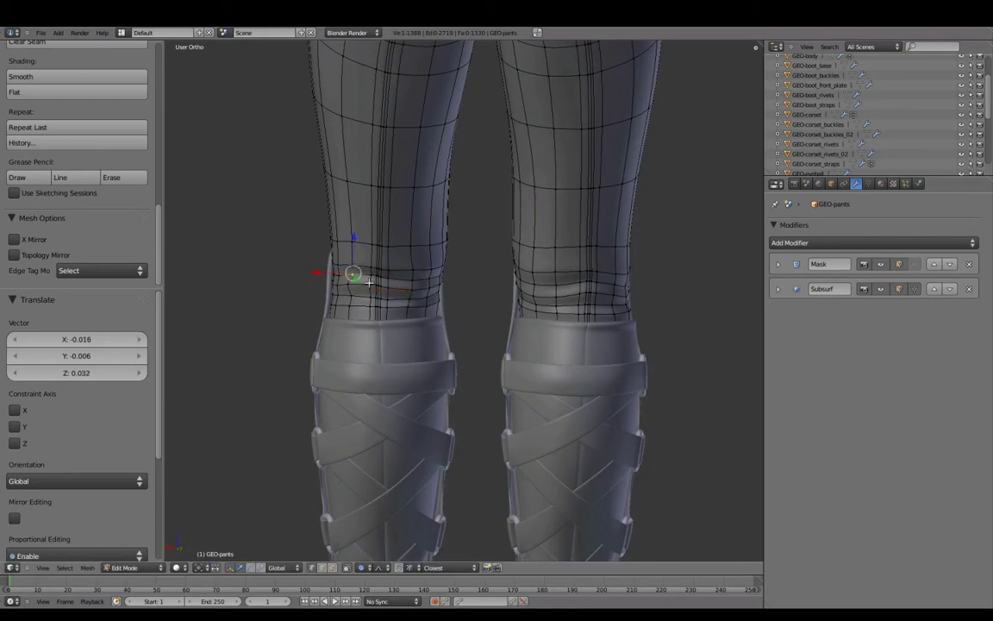
{"action": "left_click", "coordinate": [352, 309]}
{"action": "key", "text": "Tab"}
{"action": "mouse_move", "coordinate": [414, 291]}
{"action": "middle_mouse_down"}
{"action": "mouse_move", "coordinate": [354, 290]}
{"action": "mouse_move", "coordinate": [528, 291]}
{"action": "mouse_move", "coordinate": [439, 291]}
{"action": "mouse_move", "coordinate": [469, 285]}
{"action": "middle_mouse_up"}
Nudge another fold vertex, then pick a vertex on the right leg's fold and preview.
{"action": "key", "text": "Tab"}
{"action": "key", "text": "g"}
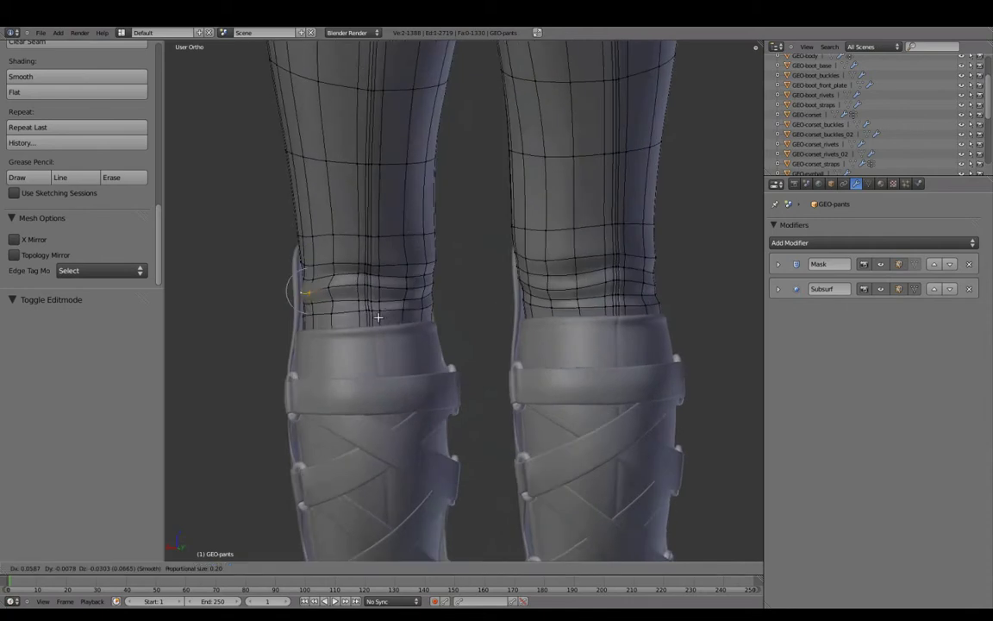
{"action": "left_click", "coordinate": [344, 291]}
{"action": "key", "text": "a"}
{"action": "right_click", "coordinate": [662, 289]}
{"action": "key", "text": "Tab"}
{"action": "mouse_move", "coordinate": [713, 303]}
{"action": "middle_mouse_down"}
{"action": "mouse_move", "coordinate": [445, 304]}
{"action": "mouse_move", "coordinate": [604, 314]}
{"action": "mouse_move", "coordinate": [548, 300]}
{"action": "middle_mouse_up"}
Raise the right leg's fold vertex and shift one along X for a deeper crumple.
{"action": "key", "text": "Tab"}
{"action": "key", "text": "g"}
{"action": "left_click", "coordinate": [444, 289]}
{"action": "key", "text": "Tab"}
{"action": "key", "text": "Tab"}
{"action": "scroll", "coordinate": [518, 345], "scroll_direction": "up", "scroll_amount": 3}
{"action": "mouse_move", "coordinate": [466, 377]}
{"action": "middle_mouse_down"}
{"action": "mouse_move", "coordinate": [365, 373]}
{"action": "mouse_move", "coordinate": [445, 374]}
{"action": "mouse_move", "coordinate": [349, 299]}
{"action": "middle_mouse_up"}
{"action": "left_click", "coordinate": [350, 365]}
Orbit around the legs to inspect the ankle folds and hide the tool shelf.
{"action": "key", "text": "Tab"}
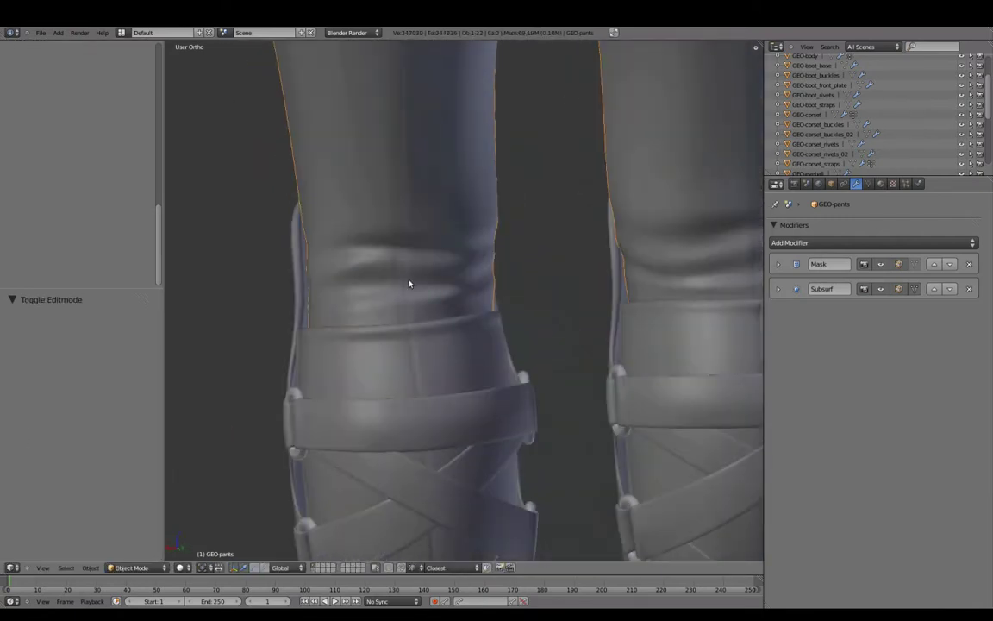
{"action": "key", "text": "Tab"}
{"action": "left_click_drag", "start_coordinate": [381, 268], "coordinate": [443, 282]}
{"action": "key", "text": "Tab"}
{"action": "middle_click_drag", "start_coordinate": [444, 282], "coordinate": [638, 301]}
{"action": "scroll", "coordinate": [639, 301], "scroll_direction": "down", "scroll_amount": 4}
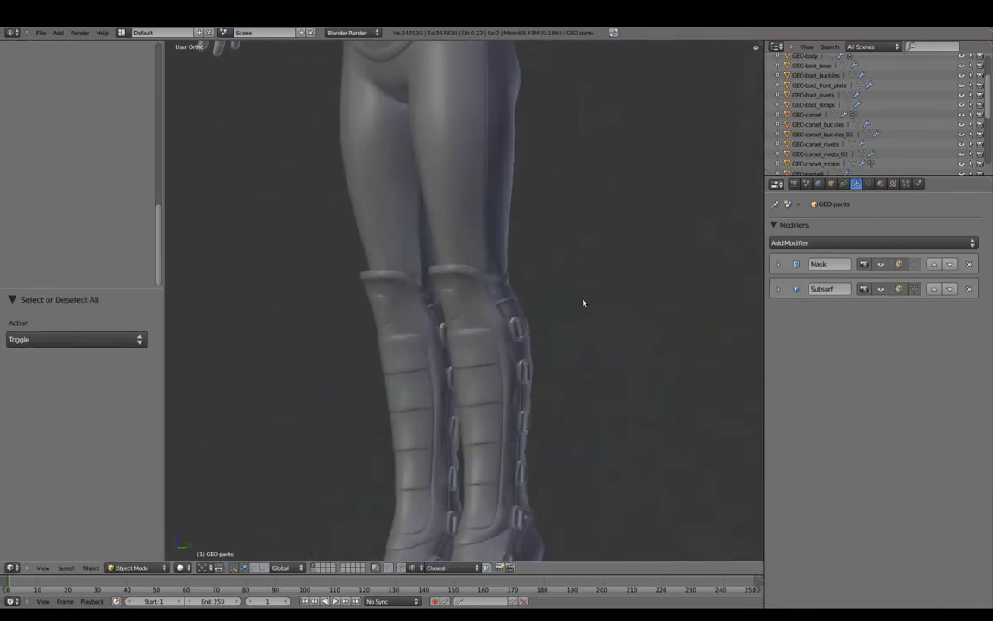
{"action": "key", "text": "t"}
{"action": "scroll", "coordinate": [581, 268], "scroll_direction": "down", "scroll_amount": 3}
Show the whole body in wireframe from Right view by disabling GEO-body's Mask modifier.
{"action": "right_click", "coordinate": [570, 223]}
{"action": "key", "text": "z"}
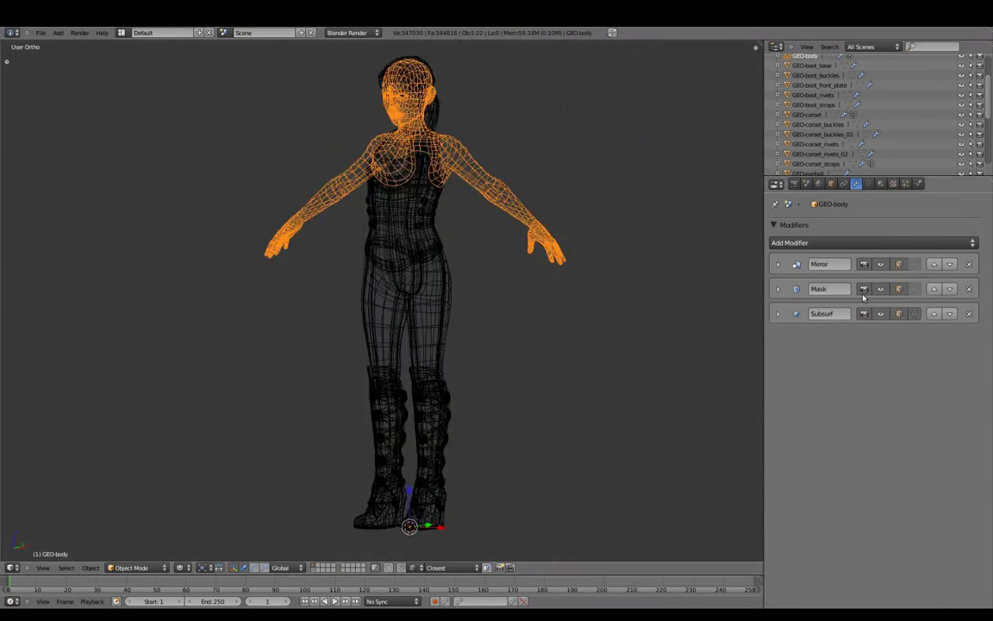
{"action": "left_click", "coordinate": [880, 289]}
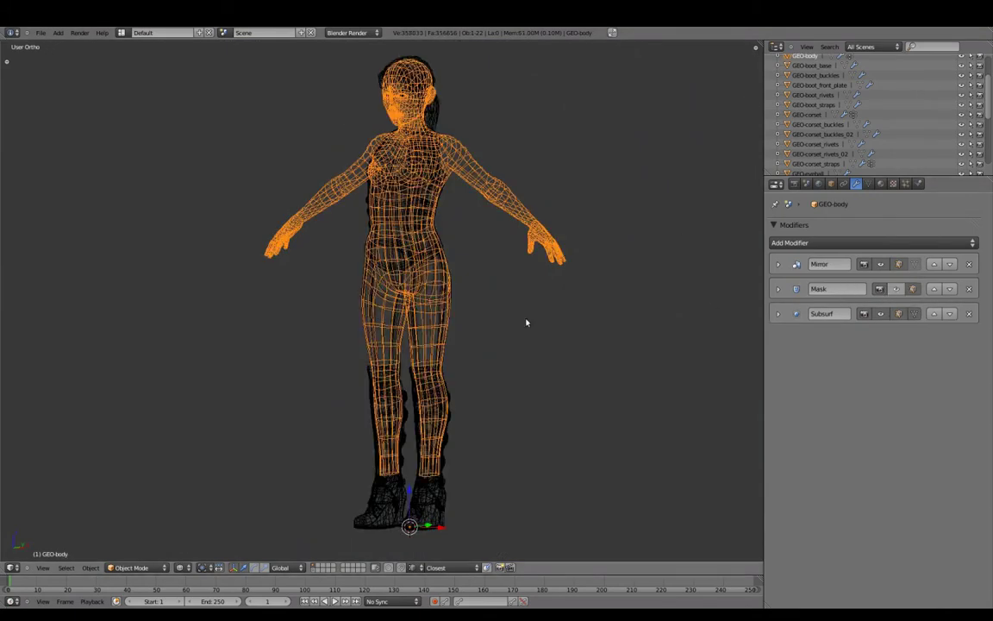
{"action": "key", "text": "KP_3"}
{"action": "scroll", "coordinate": [419, 224], "scroll_direction": "up", "scroll_amount": 3}
{"action": "scroll", "coordinate": [435, 215], "scroll_direction": "up", "scroll_amount": 3}
{"action": "mouse_move", "coordinate": [435, 215]}
{"action": "middle_mouse_down", "text": "shift"}
{"action": "mouse_move", "coordinate": [449, 315]}
{"action": "mouse_move", "coordinate": [381, 298]}
{"action": "mouse_move", "coordinate": [415, 287]}
{"action": "mouse_move", "coordinate": [425, 318]}
{"action": "mouse_move", "coordinate": [381, 326]}
{"action": "mouse_move", "coordinate": [405, 332]}
{"action": "mouse_move", "coordinate": [411, 314]}
{"action": "mouse_move", "coordinate": [425, 326]}
{"action": "mouse_move", "coordinate": [401, 293]}
{"action": "middle_mouse_up", "text": "shift"}
Try a scaled bulge at the pants' knee in solid shading, then undo it.
{"action": "key", "text": "z"}
{"action": "right_click", "coordinate": [425, 317]}
{"action": "key", "text": "Tab"}
{"action": "scroll", "coordinate": [425, 318], "scroll_direction": "up", "scroll_amount": 2}
{"action": "key", "text": "s"}
{"action": "left_click", "coordinate": [405, 332]}
{"action": "scroll", "coordinate": [405, 328], "scroll_direction": "up", "scroll_amount": 2}
{"action": "scroll", "coordinate": [412, 314], "scroll_direction": "down", "scroll_amount": 3}
{"action": "key", "text": "ctrl+z"}
Return to Object Mode in Right-view wireframe and re-enable the body's Mask display.
{"action": "key", "text": "Tab"}
{"action": "key", "text": "KP_3"}
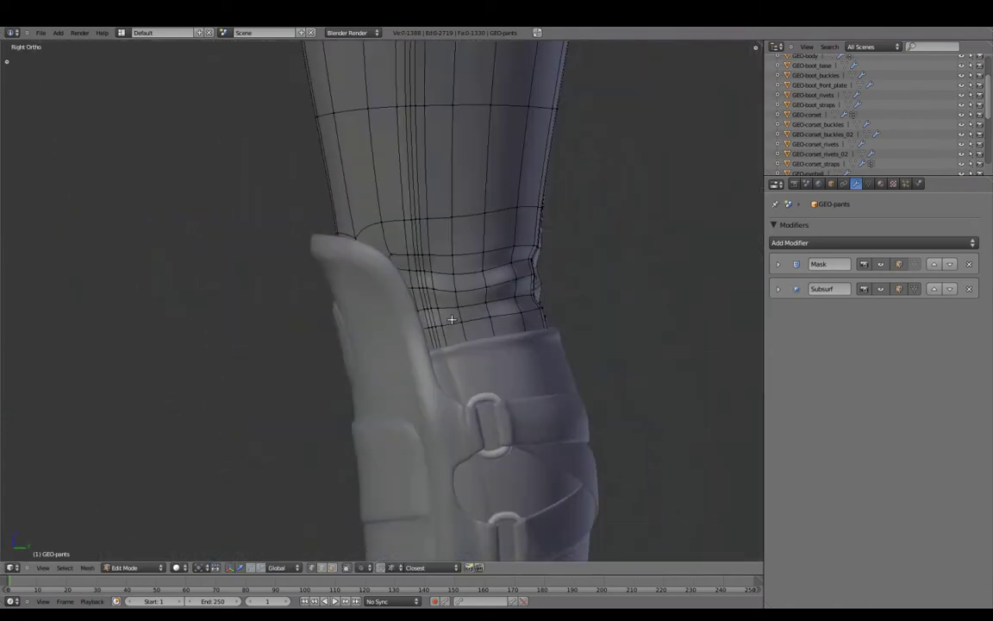
{"action": "key", "text": "z"}
{"action": "scroll", "coordinate": [517, 168], "scroll_direction": "down", "scroll_amount": 3}
{"action": "scroll", "coordinate": [474, 168], "scroll_direction": "down", "scroll_amount": 1}
{"action": "right_click", "coordinate": [488, 177]}
{"action": "left_click", "coordinate": [912, 289]}
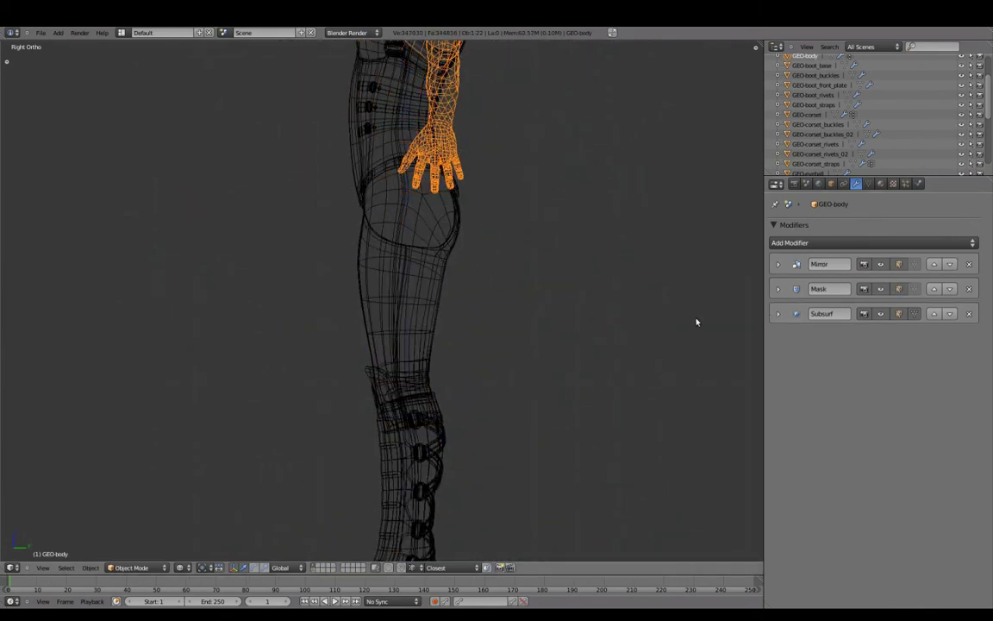
{"action": "scroll", "coordinate": [498, 293], "scroll_direction": "down", "scroll_amount": 5}
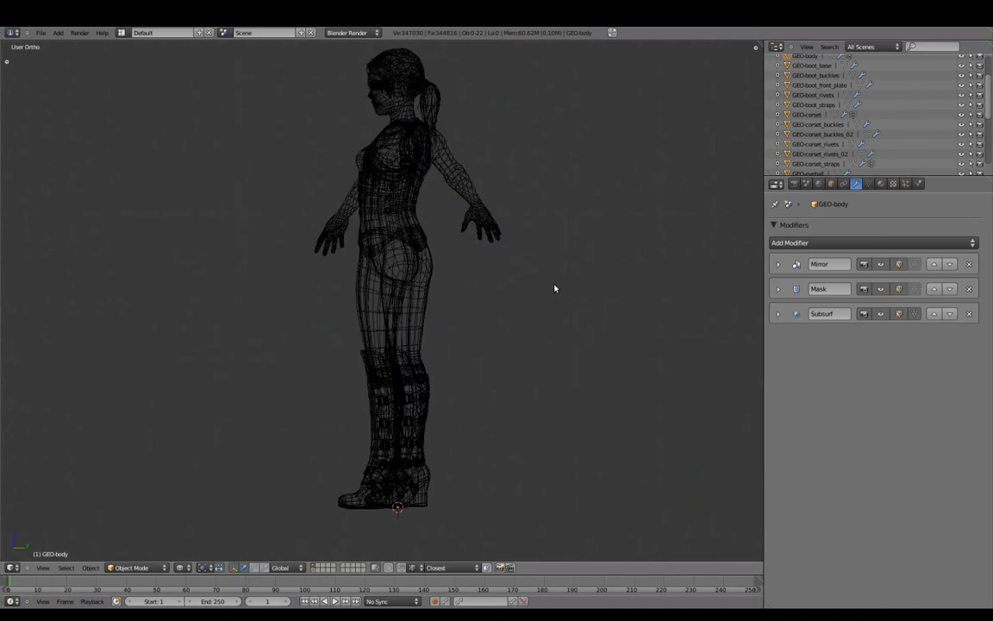